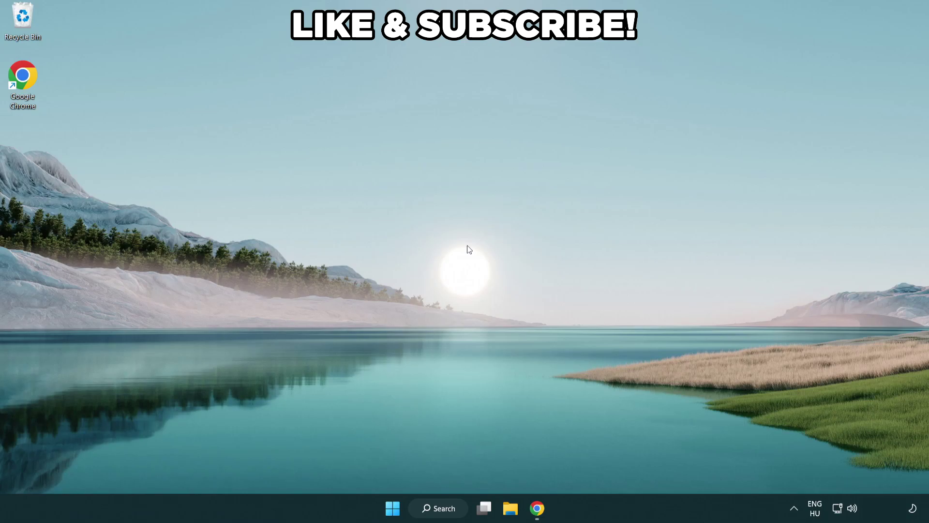
- Search Start for 'edit power plan' to find the Control Panel page
{"action": "left_click", "coordinate": [446, 511]}
{"action": "type", "text": "e"}
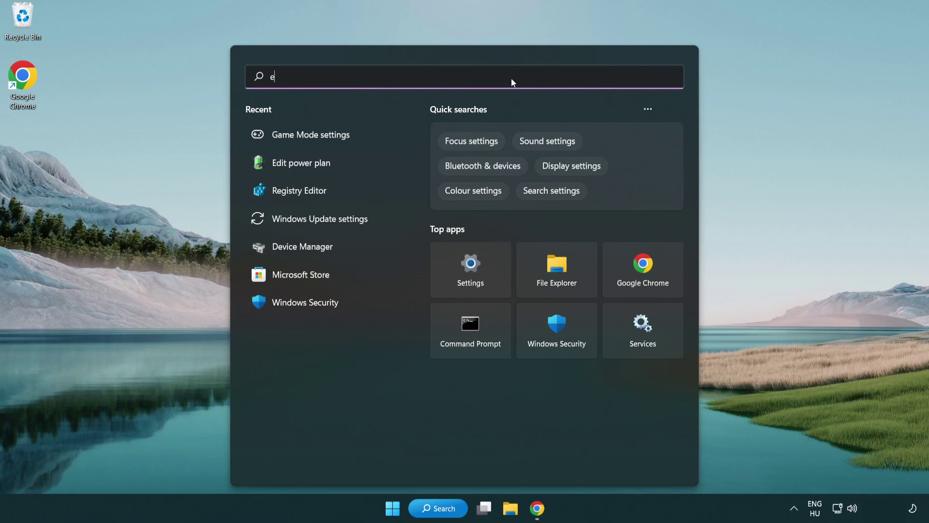
{"action": "type", "text": "dit power plan"}
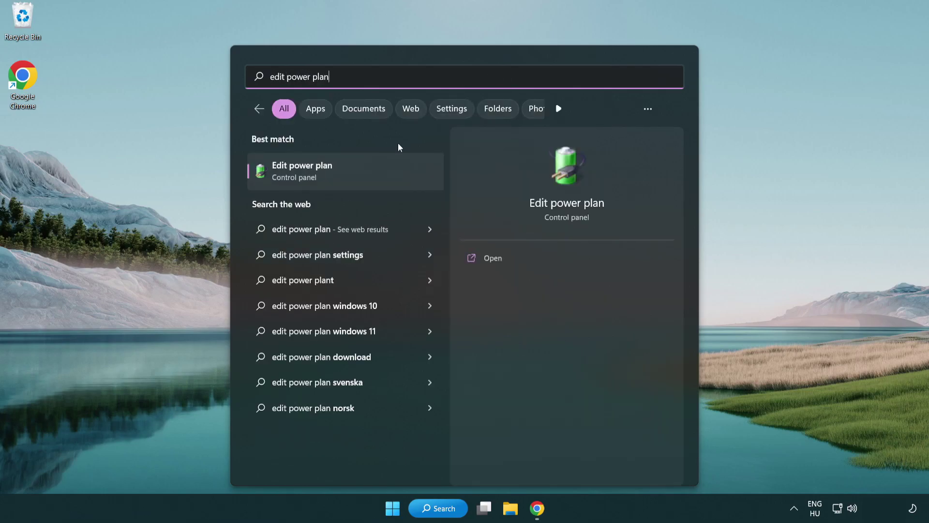
- Switch the active power plan from Balanced to High performance, then close Power Options
{"action": "left_click", "coordinate": [350, 176]}
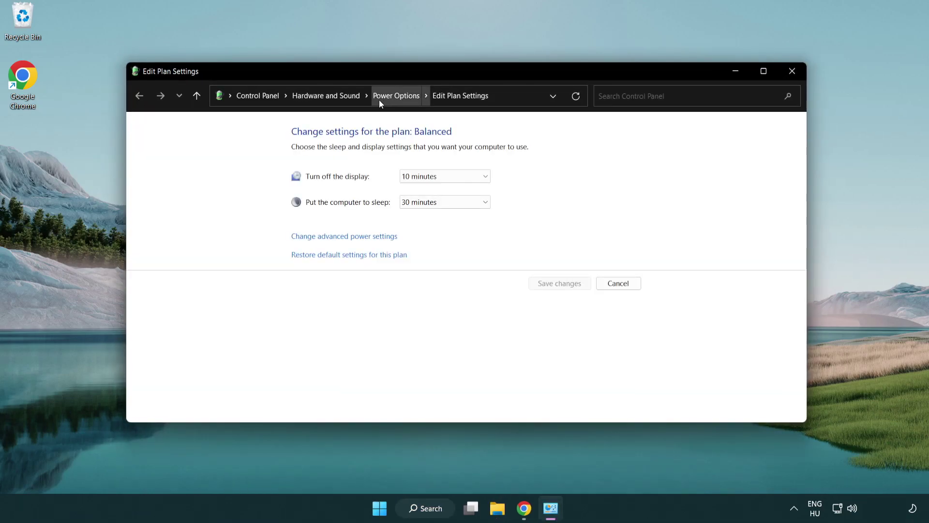
{"action": "left_click", "coordinate": [405, 102]}
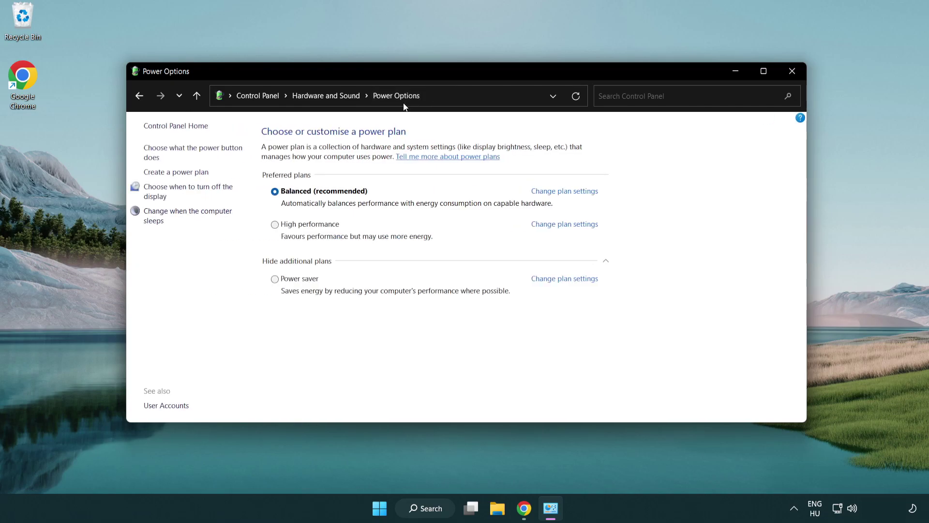
{"action": "left_click", "coordinate": [276, 225]}
{"action": "left_click", "coordinate": [791, 72]}
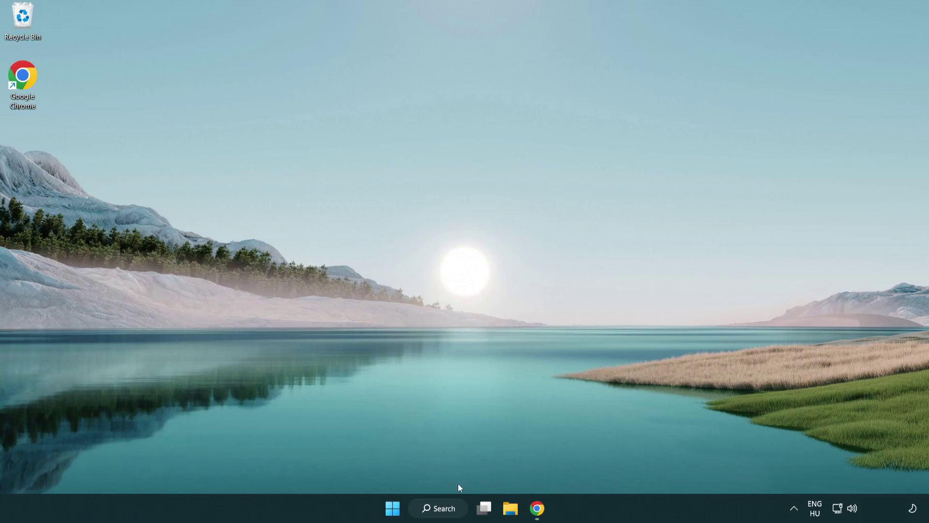
- Search for 'device manager' and launch Device Manager from the results
{"action": "left_click", "coordinate": [445, 507]}
{"action": "type", "text": "d"}
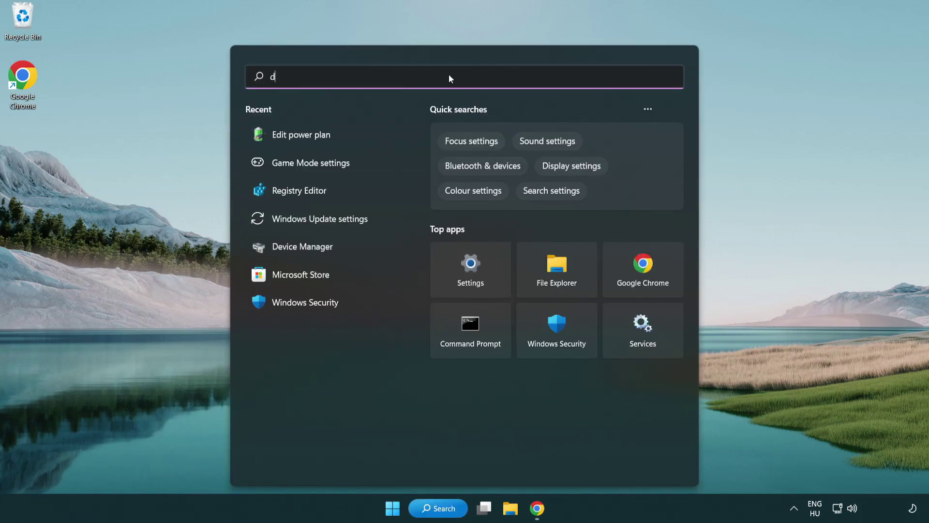
{"action": "type", "text": "evice manager"}
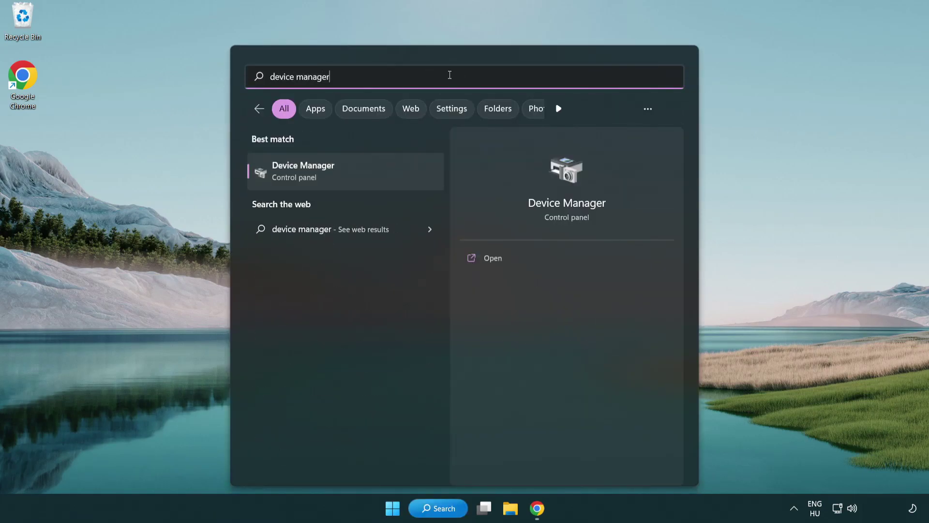
{"action": "left_click", "coordinate": [356, 173]}
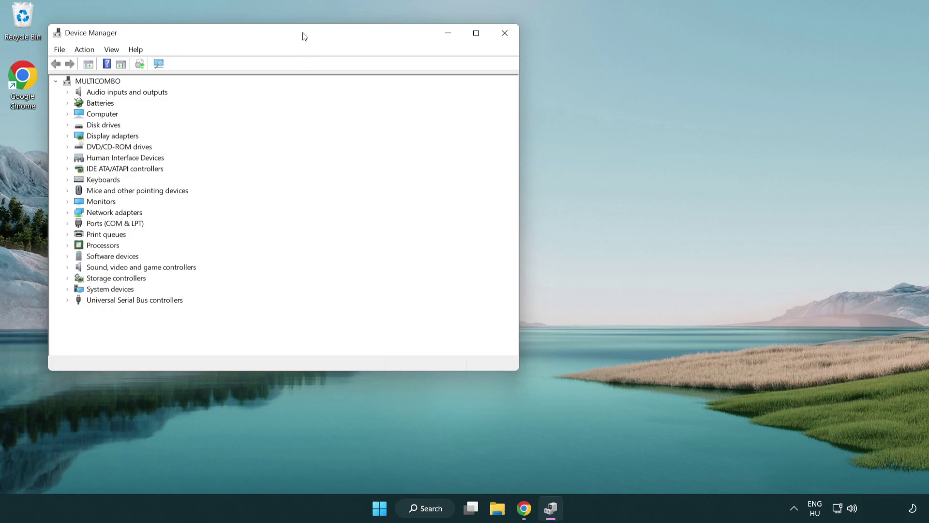
- Centre the Device Manager window, expand Display adapters and select VMware SVGA 3D
{"action": "left_click_drag", "start_coordinate": [305, 36], "coordinate": [477, 86]}
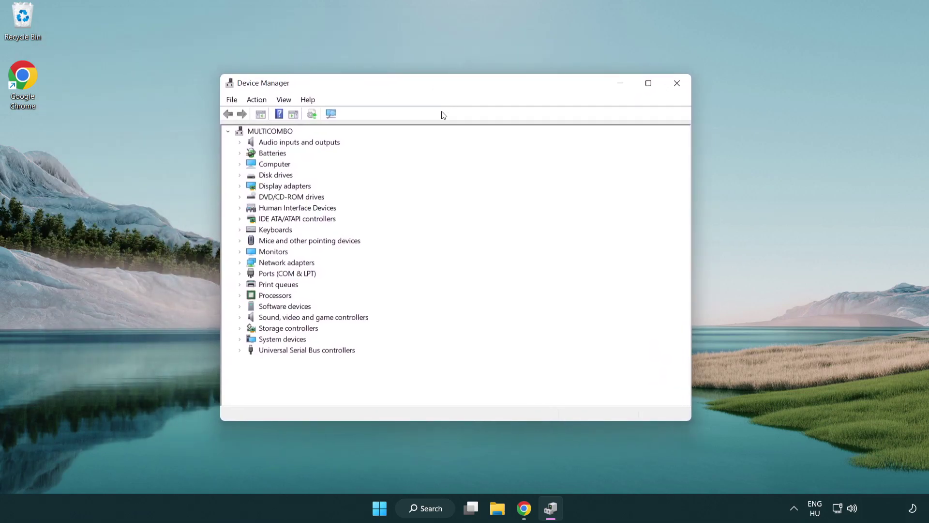
{"action": "left_click", "coordinate": [251, 186]}
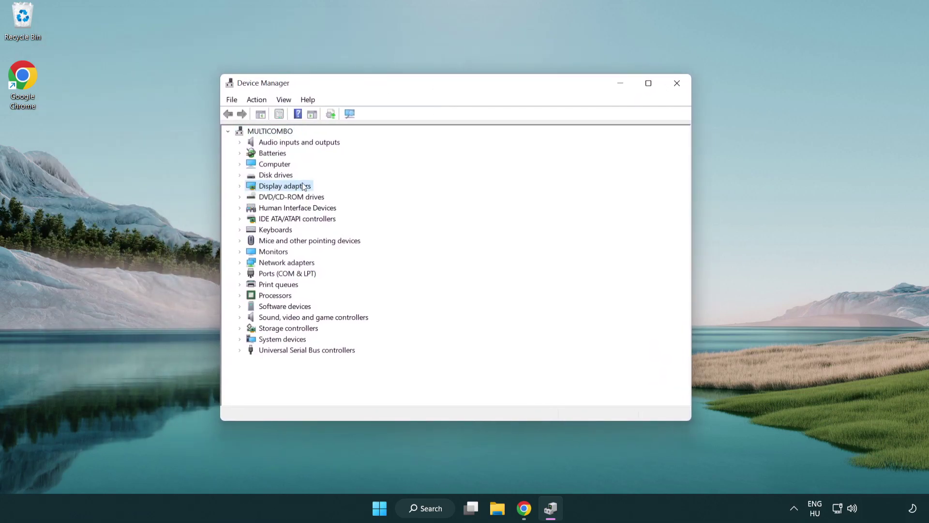
{"action": "left_click", "coordinate": [240, 186]}
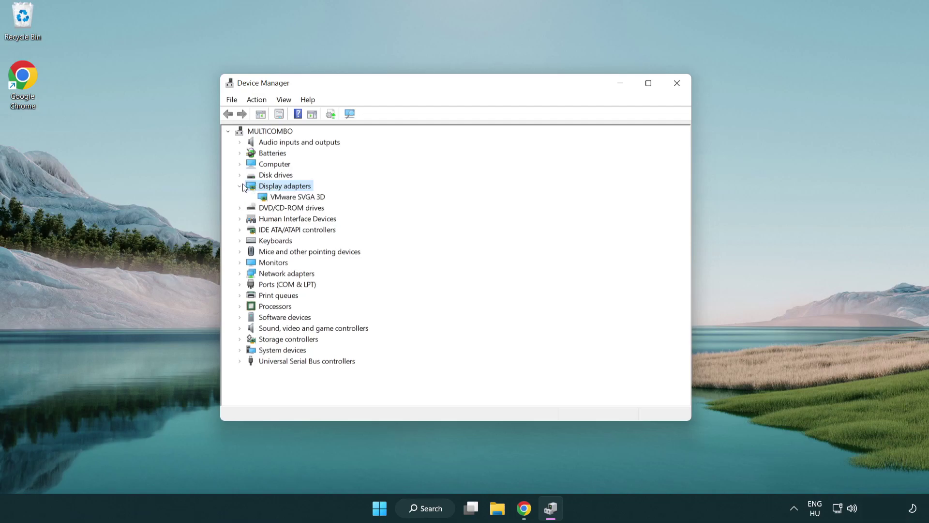
{"action": "left_click", "coordinate": [271, 196]}
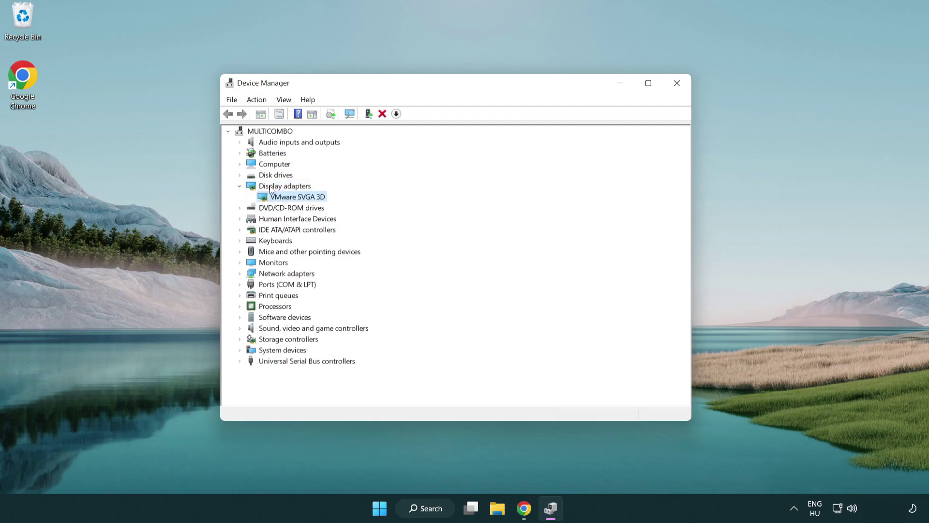
- Search automatically for a VMware SVGA 3D driver, dismiss the result, and close Device Manager
{"action": "right_click", "coordinate": [293, 200]}
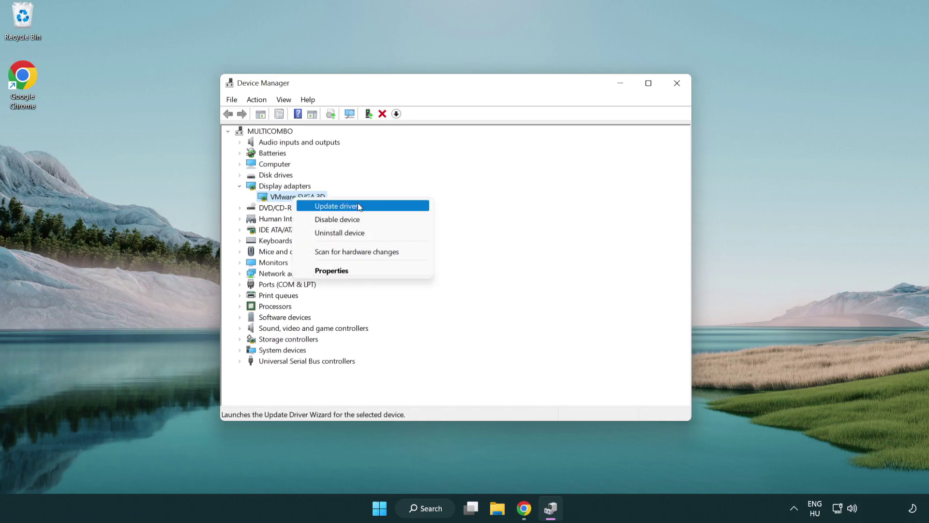
{"action": "left_click", "coordinate": [371, 207]}
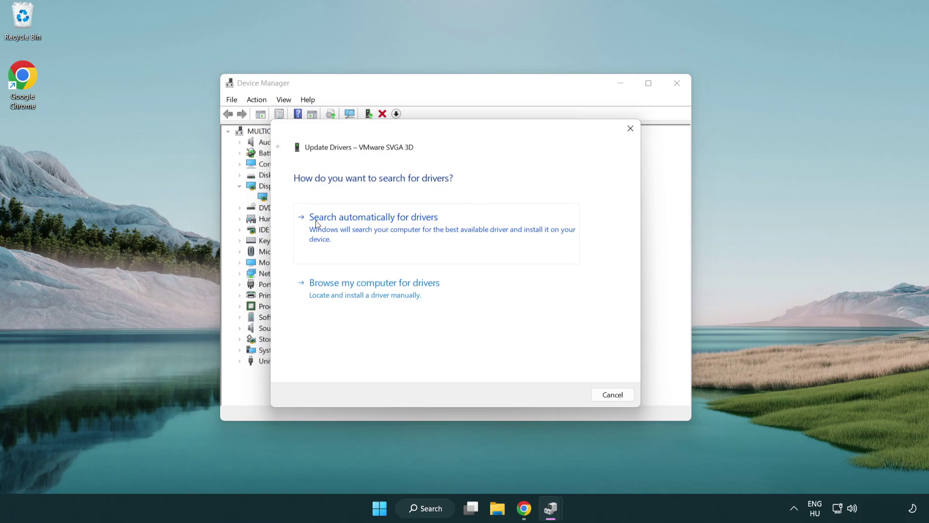
{"action": "left_click", "coordinate": [381, 223]}
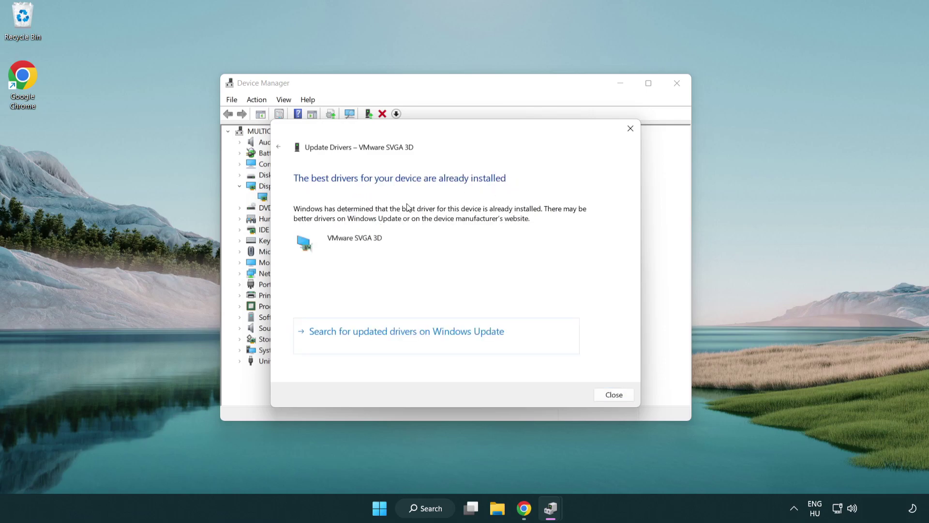
{"action": "left_click", "coordinate": [610, 396]}
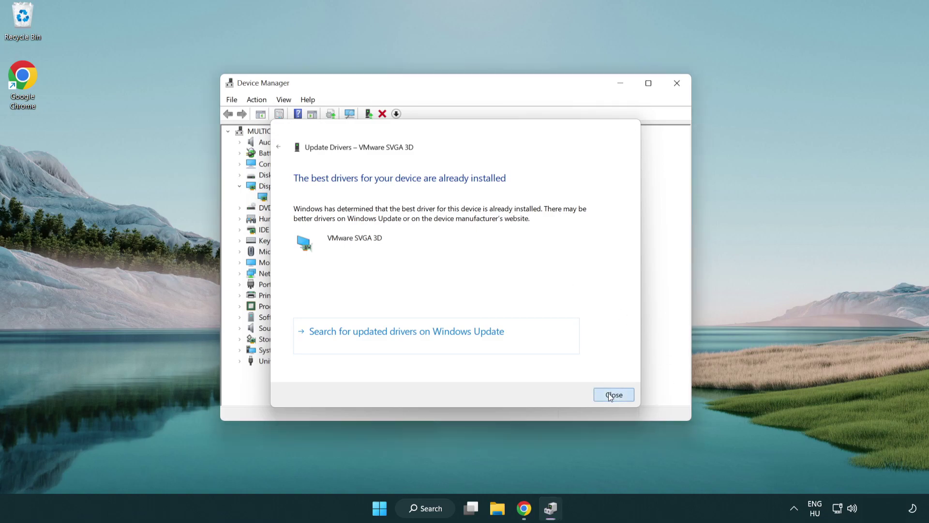
{"action": "left_click", "coordinate": [676, 85]}
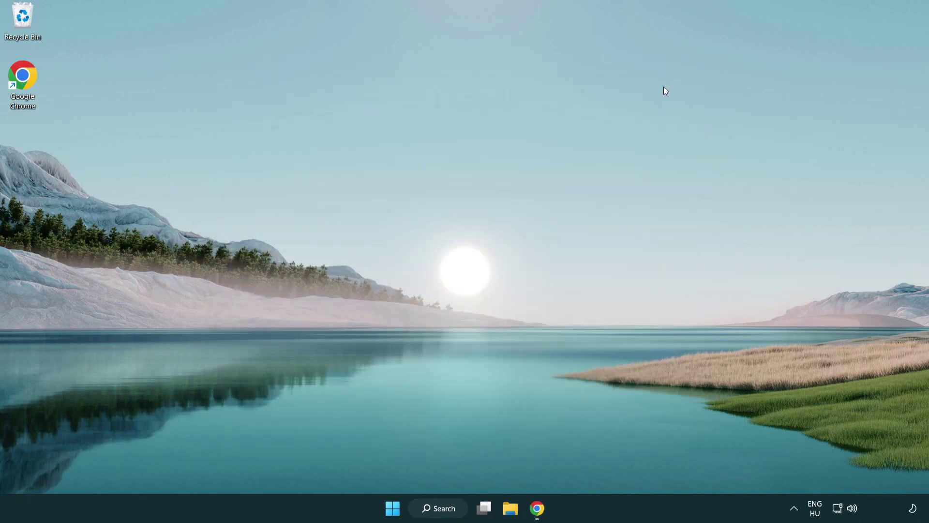
- Search for 'game mode' and go to the Game Mode settings page
{"action": "left_click", "coordinate": [445, 514]}
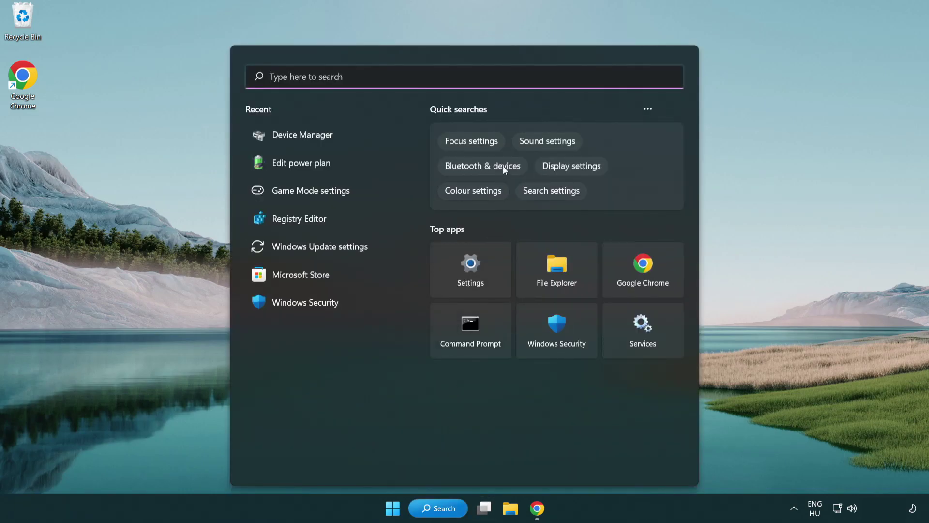
{"action": "type", "text": "game mode"}
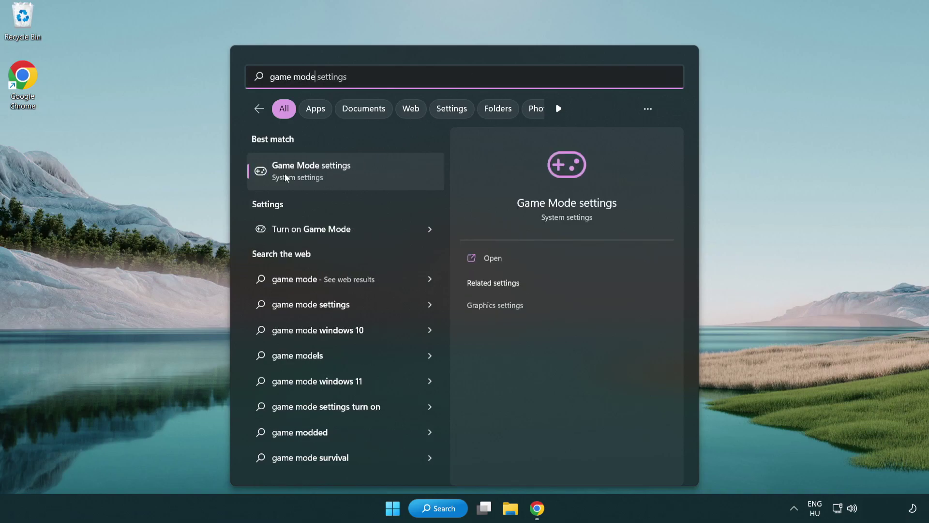
{"action": "left_click", "coordinate": [349, 177]}
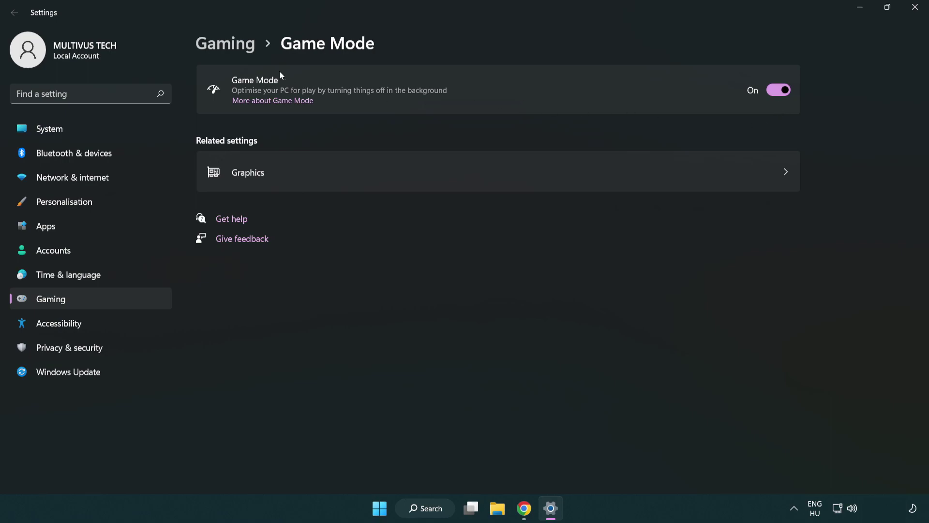
- Return to the Gaming settings, view Xbox Game Bar settings, then close Settings
{"action": "left_click", "coordinate": [239, 49]}
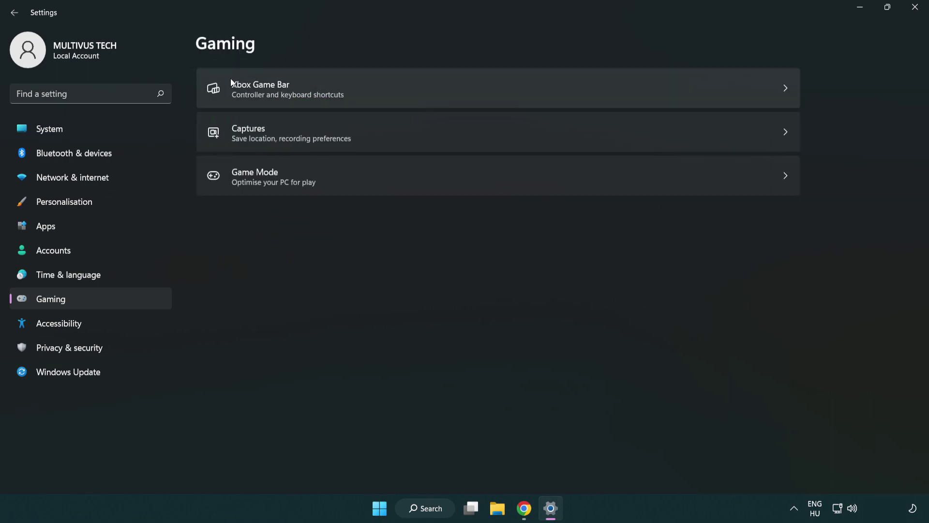
{"action": "left_click", "coordinate": [412, 90]}
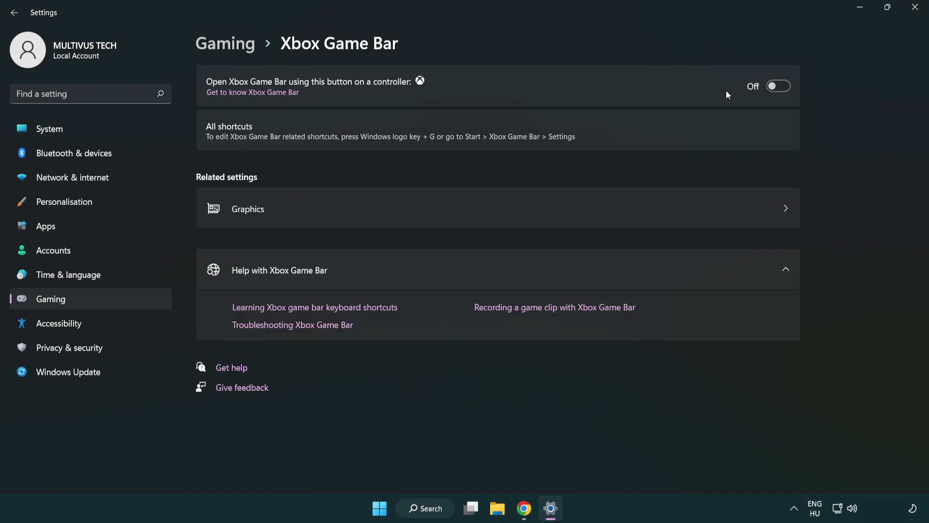
{"action": "left_click", "coordinate": [916, 7]}
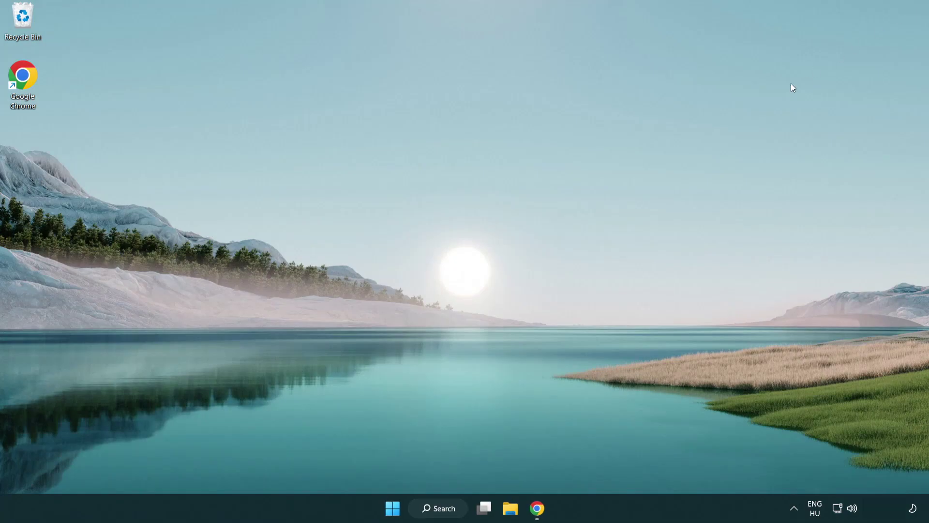
- Launch Task Manager from the Start button's quick-link menu
{"action": "right_click", "coordinate": [394, 509]}
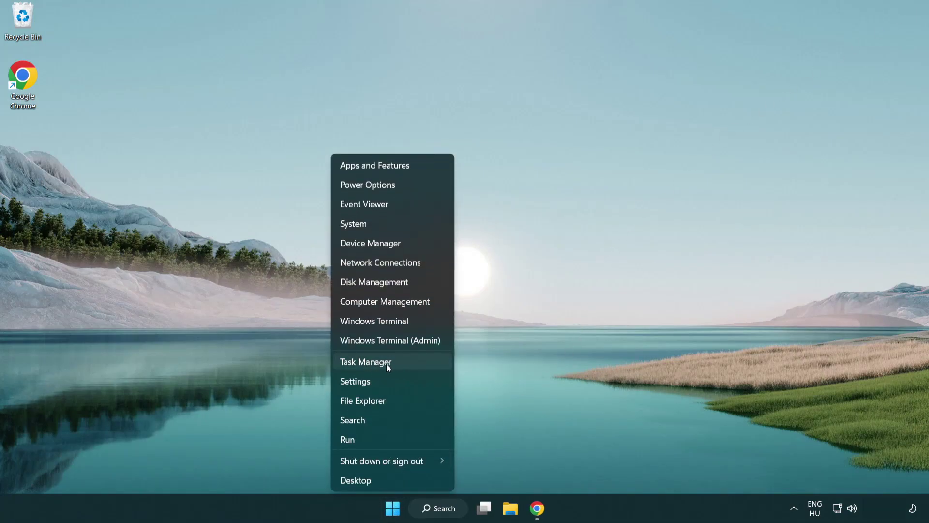
{"action": "left_click", "coordinate": [409, 364]}
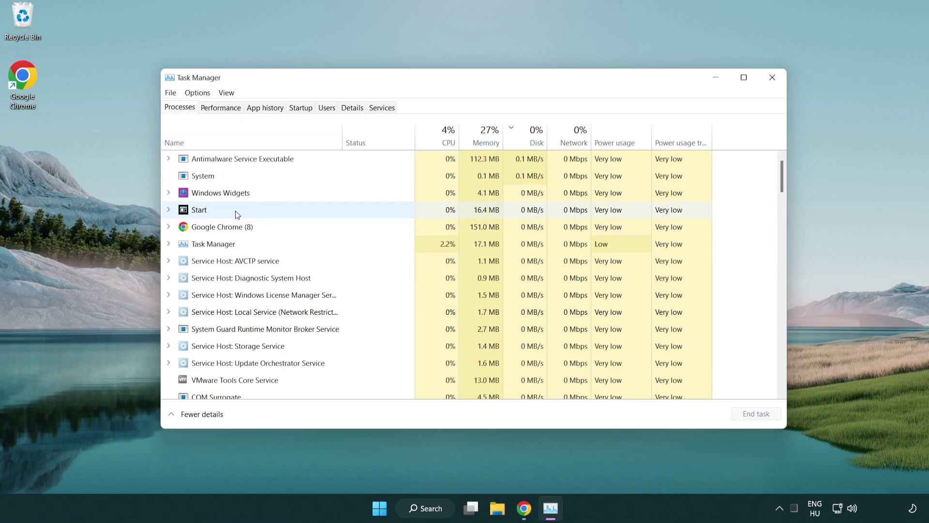
- End the Google Chrome process in Task Manager's Processes list
{"action": "left_click", "coordinate": [237, 228]}
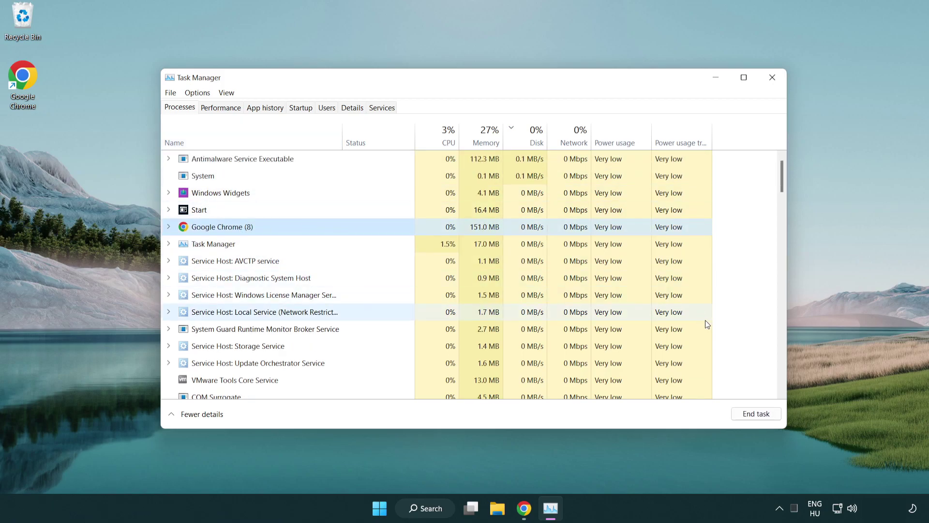
{"action": "left_click", "coordinate": [759, 419]}
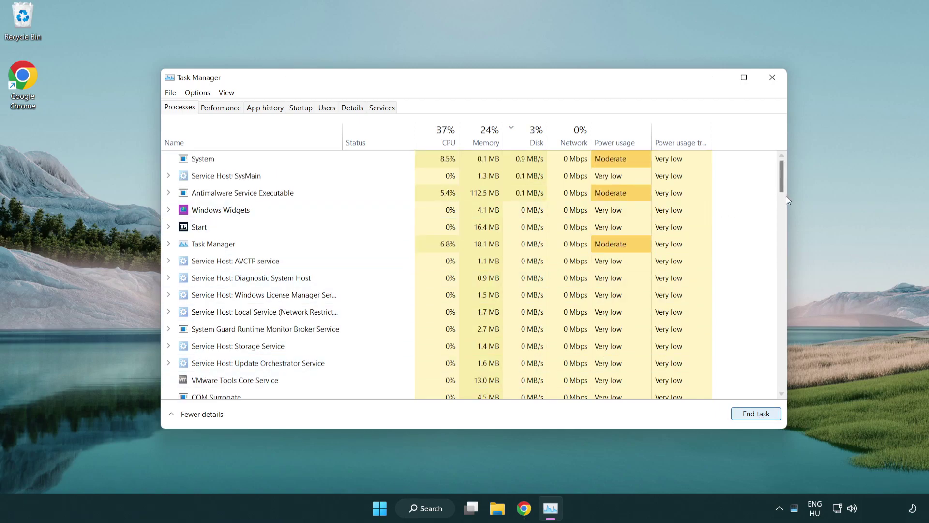
{"action": "mouse_move", "coordinate": [785, 185]}
{"action": "left_mouse_down"}
{"action": "mouse_move", "coordinate": [782, 323]}
{"action": "mouse_move", "coordinate": [779, 176]}
{"action": "left_mouse_up"}
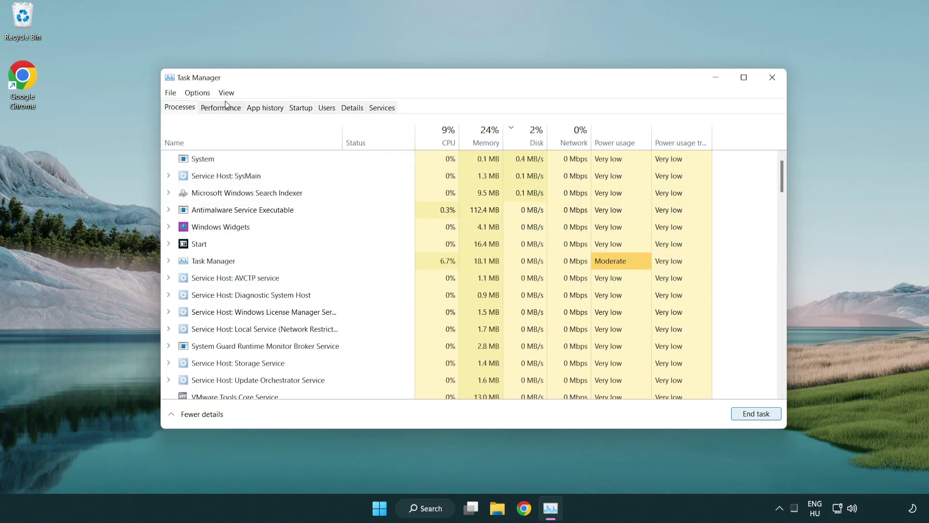
- Disable Cortana, Phone Link and Terminal as startup apps, then close Task Manager
{"action": "left_click", "coordinate": [306, 111]}
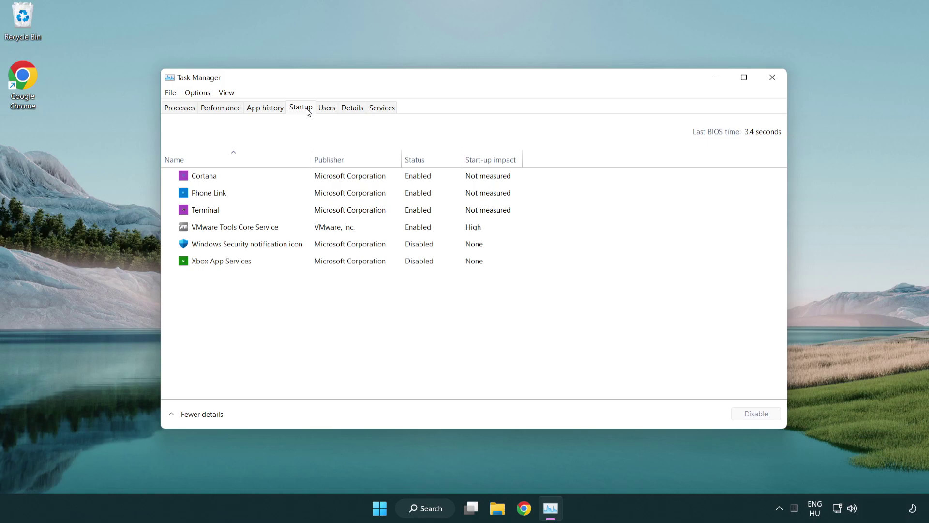
{"action": "left_click", "coordinate": [333, 176]}
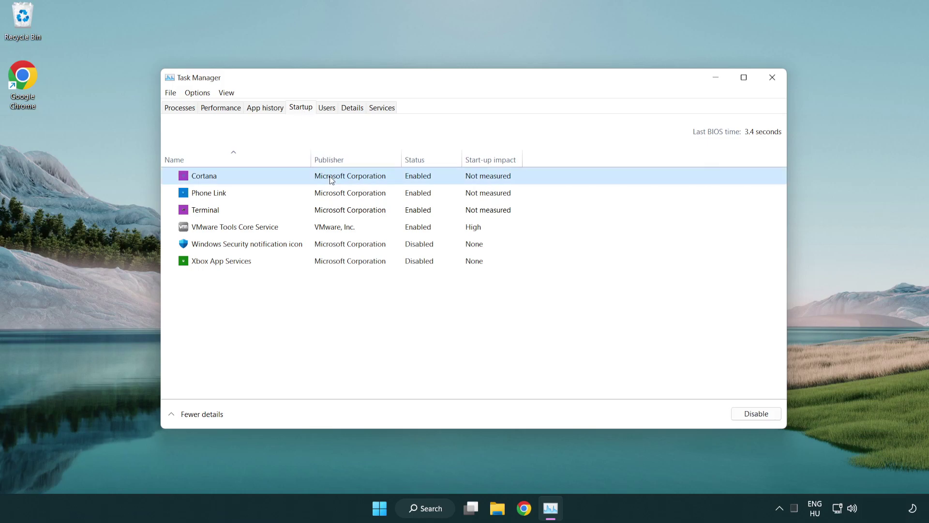
{"action": "left_click", "coordinate": [756, 413]}
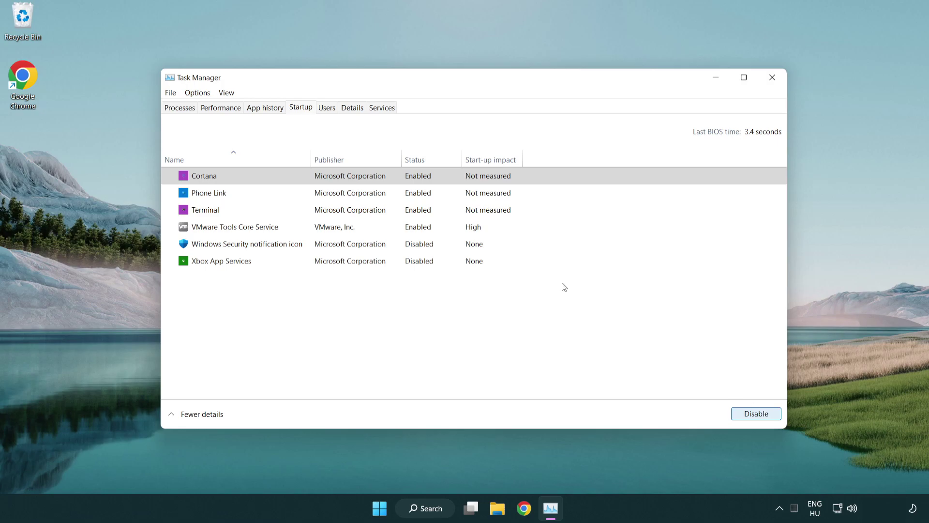
{"action": "left_click", "coordinate": [369, 194]}
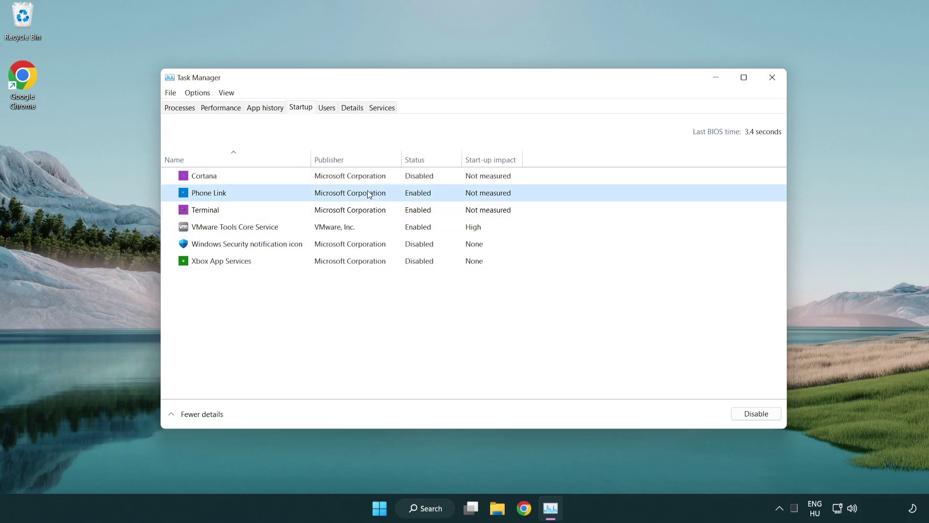
{"action": "left_click", "coordinate": [751, 413]}
{"action": "left_click", "coordinate": [315, 213]}
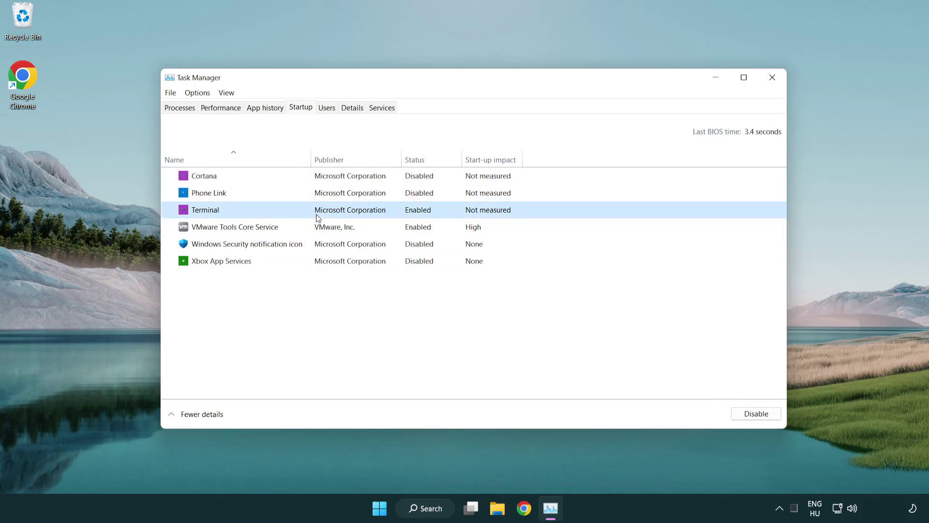
{"action": "left_click", "coordinate": [774, 416]}
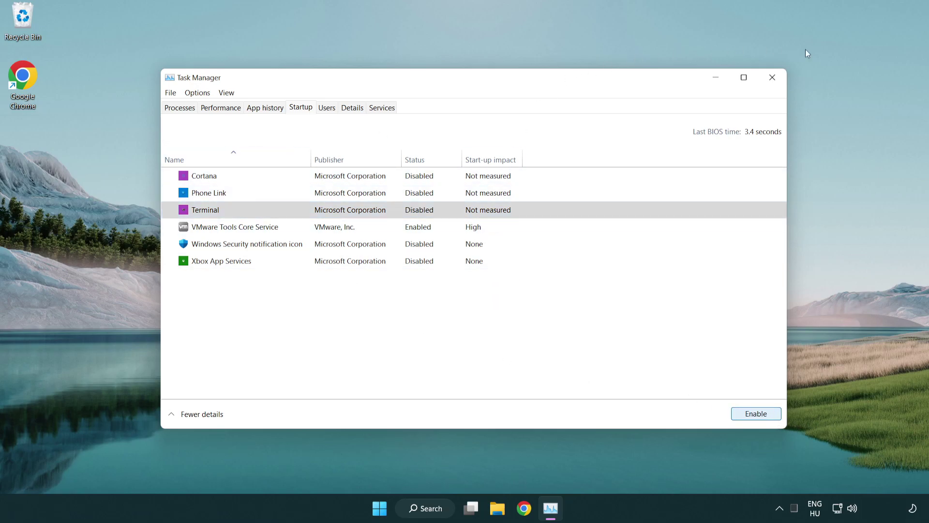
{"action": "left_click", "coordinate": [773, 77]}
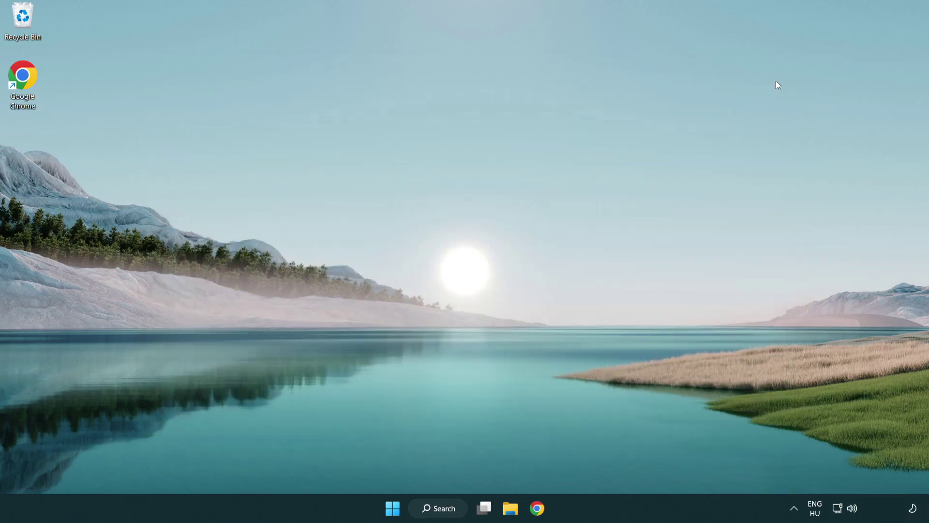
- Search for 'update' and bring up the Windows Update settings page
{"action": "left_click", "coordinate": [442, 508]}
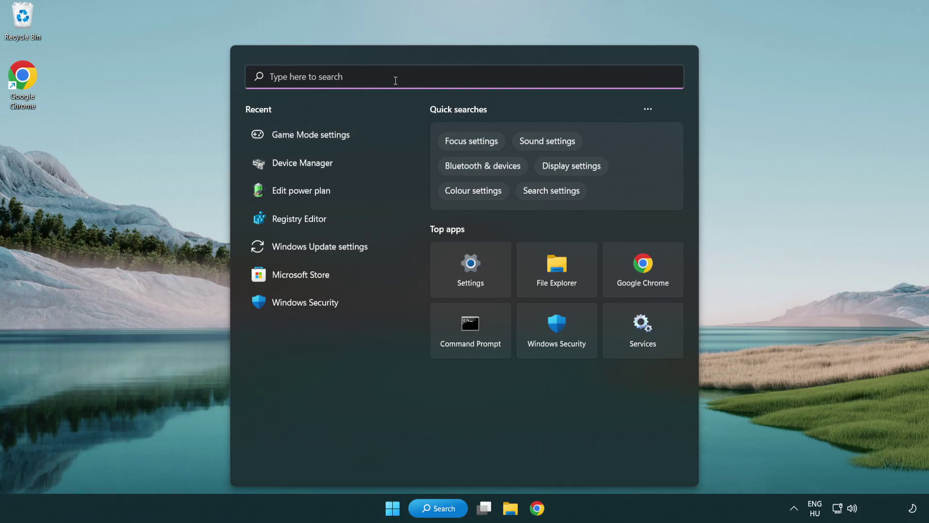
{"action": "type", "text": "update"}
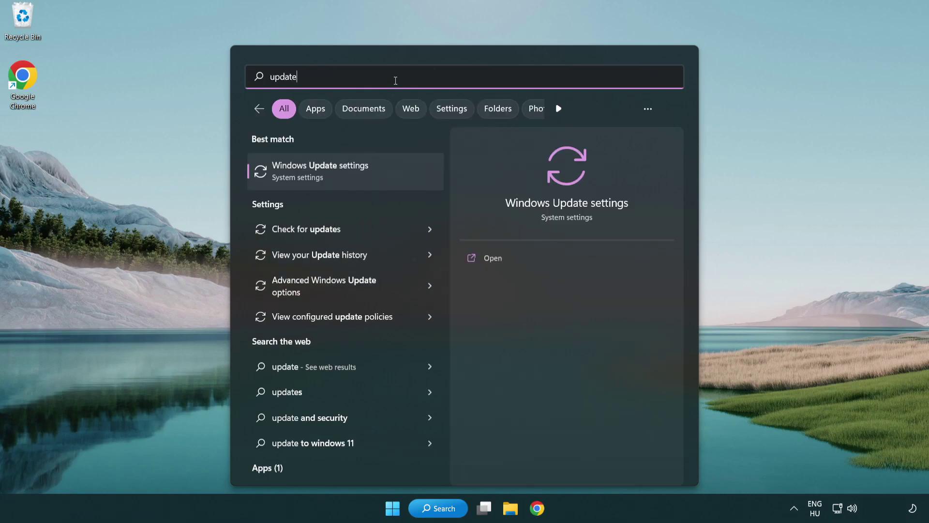
{"action": "left_click", "coordinate": [359, 177]}
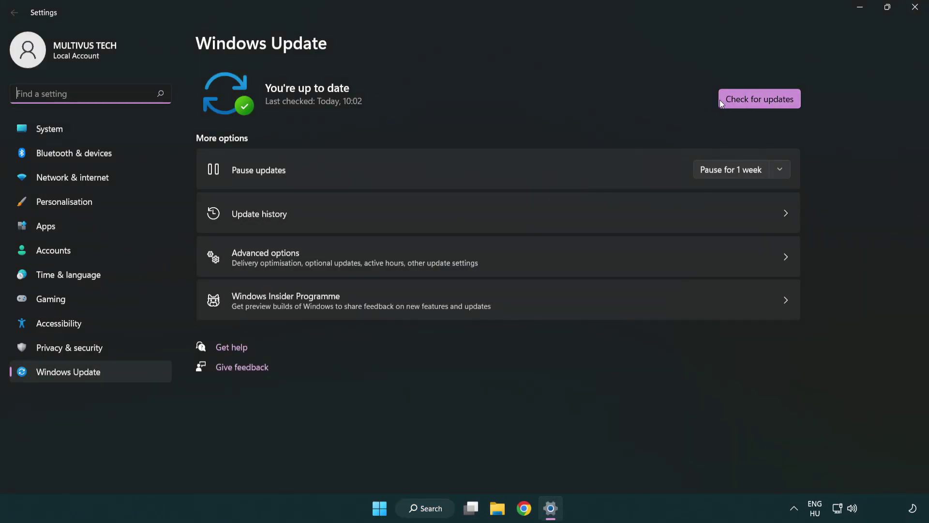
- Recheck Windows Update, confirm the PC is up to date, then close Settings
{"action": "left_click", "coordinate": [766, 100]}
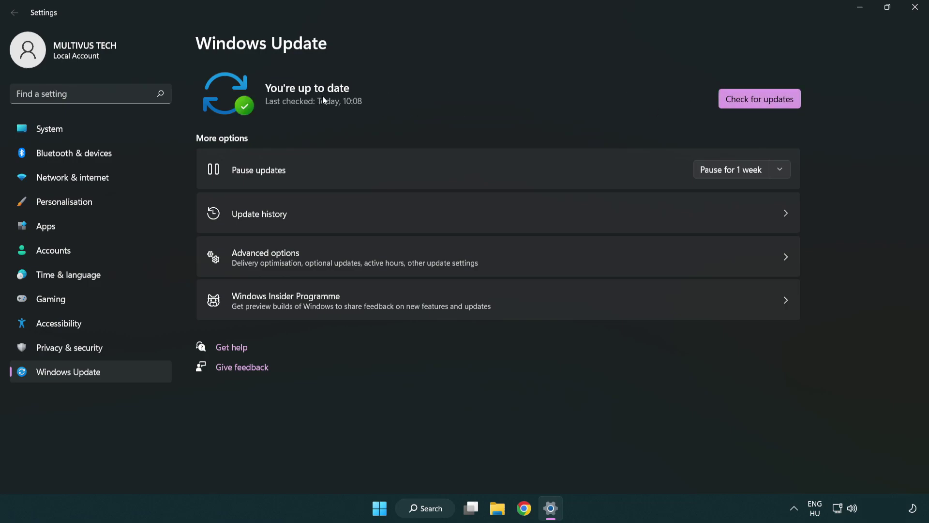
{"action": "left_click", "coordinate": [916, 15]}
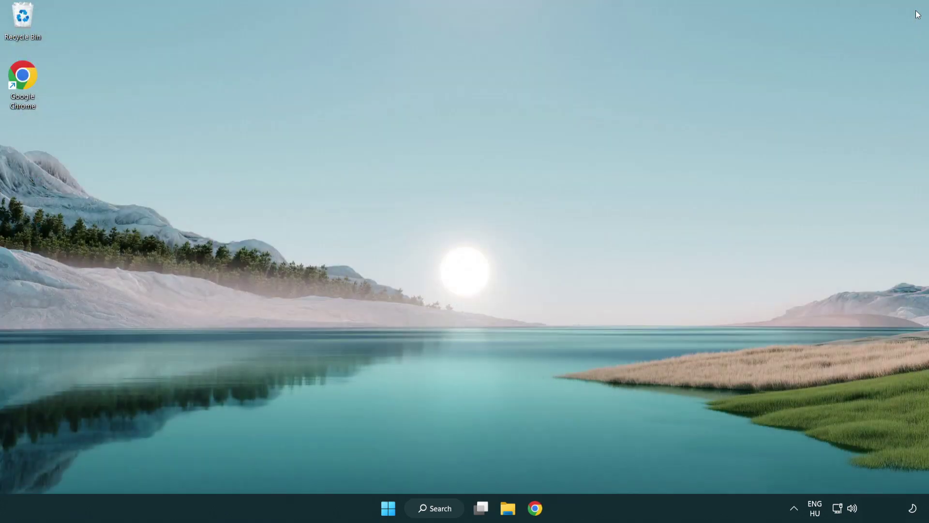
- Search for 'regedit' and launch Registry Editor from the best match
{"action": "left_click", "coordinate": [424, 510]}
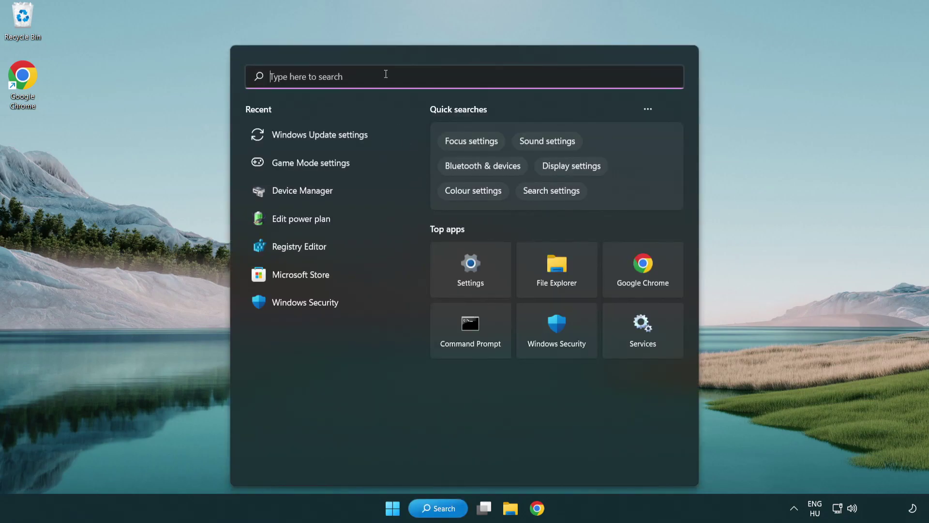
{"action": "type", "text": "regedit"}
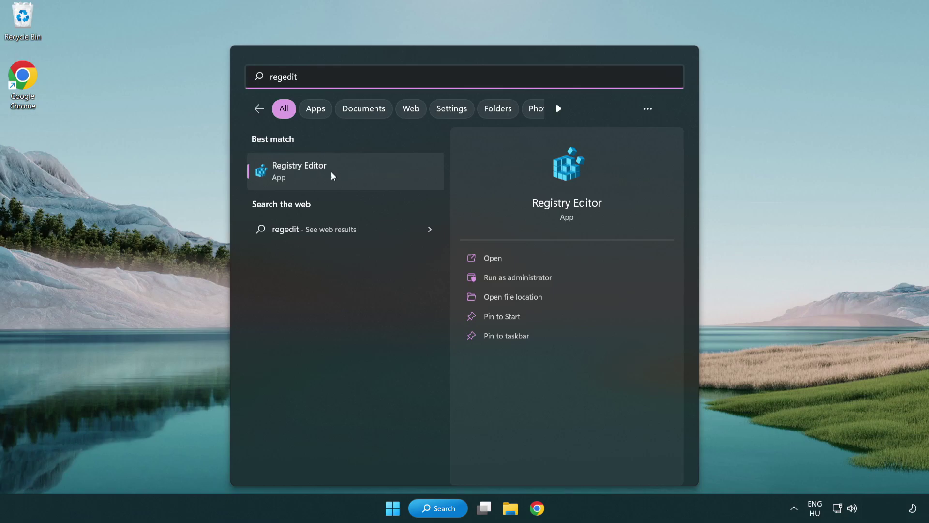
{"action": "left_click", "coordinate": [357, 175]}
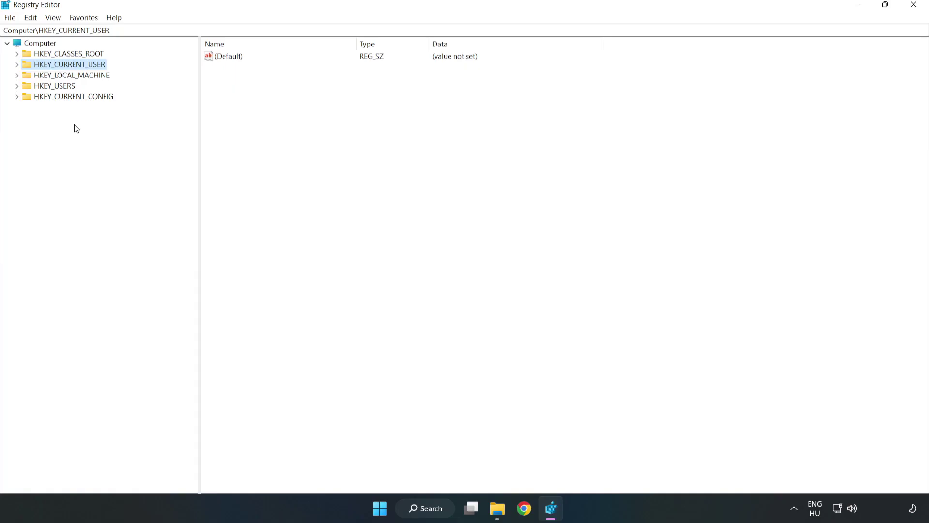
- Set GameDVR_Enabled in HKEY_CURRENT_USER\System\GameConfigStore to 0, then collapse HKEY_CURRENT_USER
{"action": "left_click", "coordinate": [17, 65]}
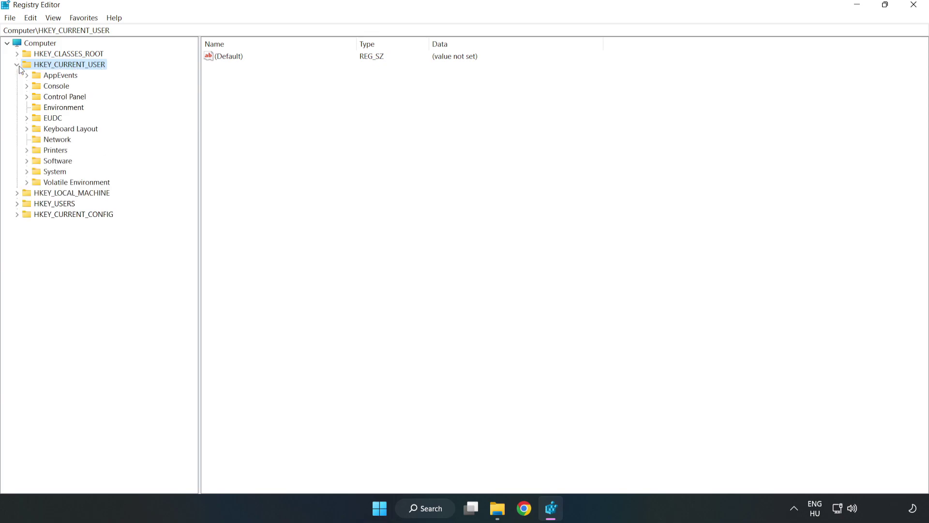
{"action": "left_click", "coordinate": [27, 172]}
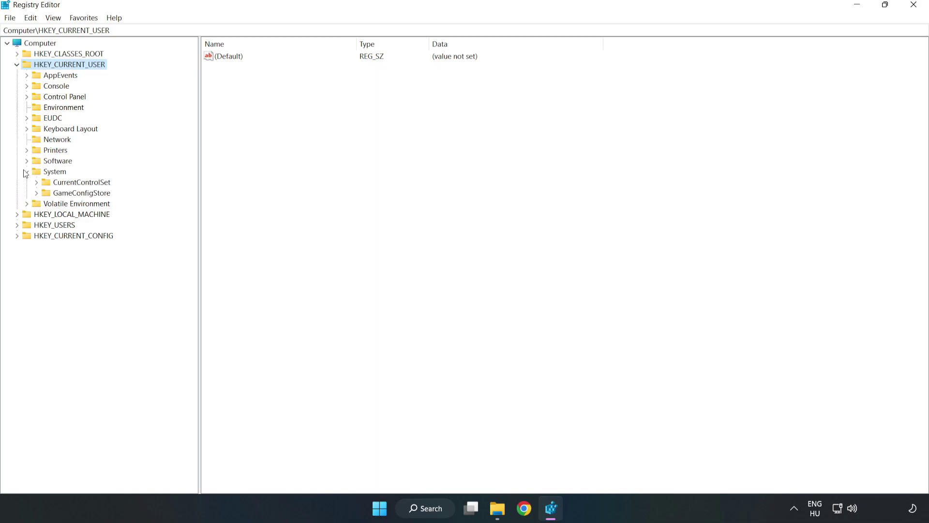
{"action": "left_click", "coordinate": [78, 196]}
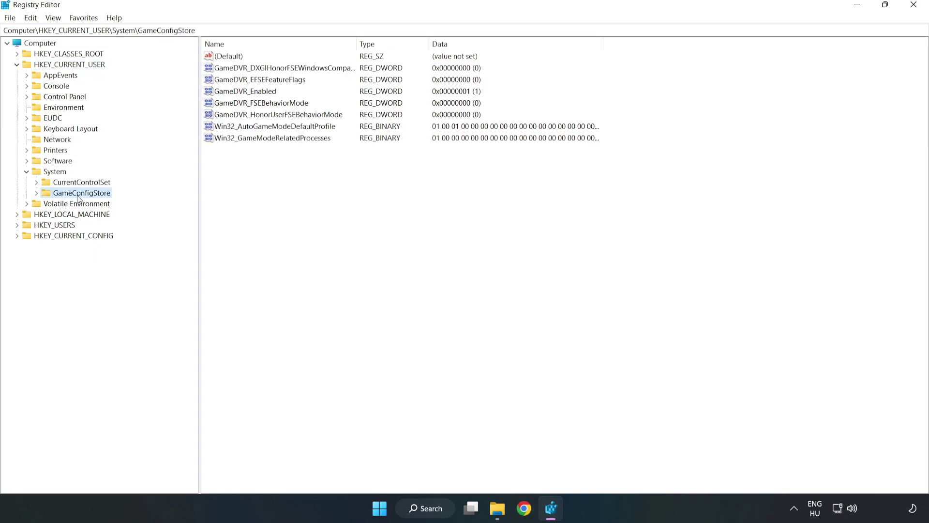
{"action": "left_click", "coordinate": [228, 92]}
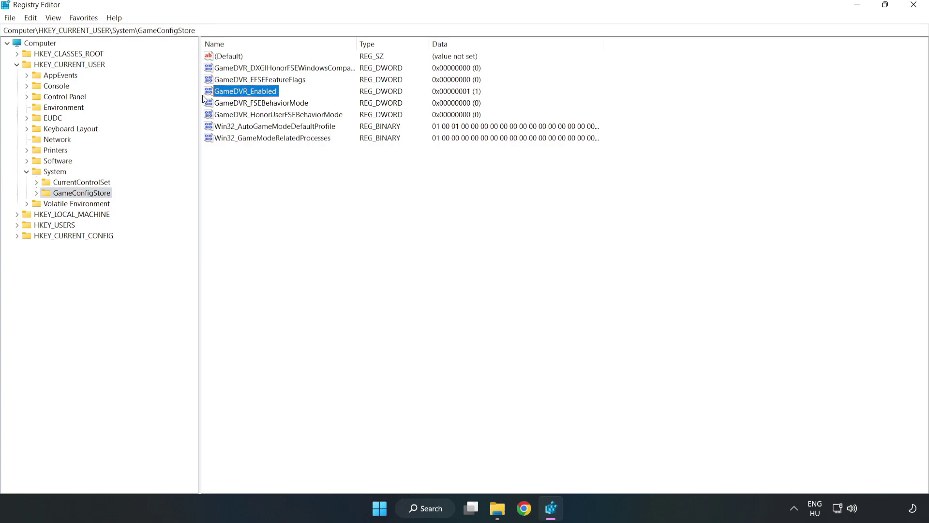
{"action": "right_click", "coordinate": [253, 95]}
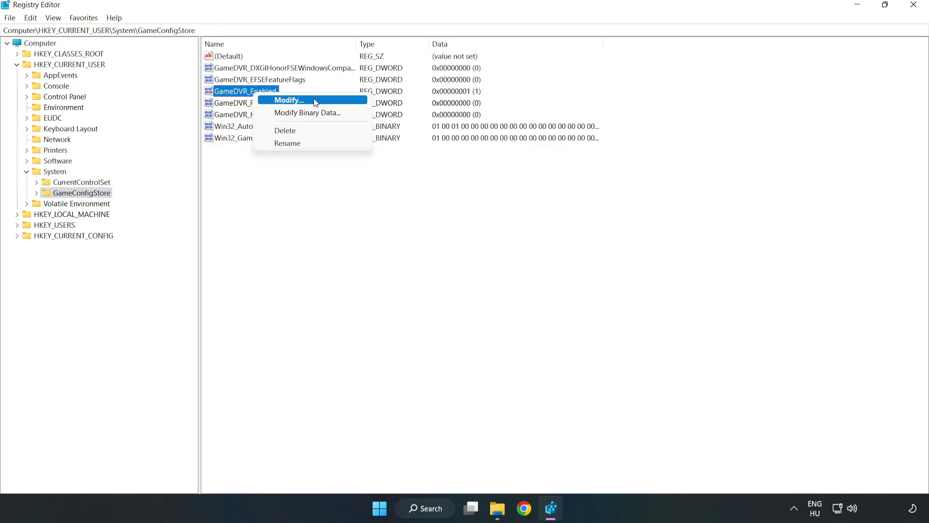
{"action": "left_click", "coordinate": [296, 101]}
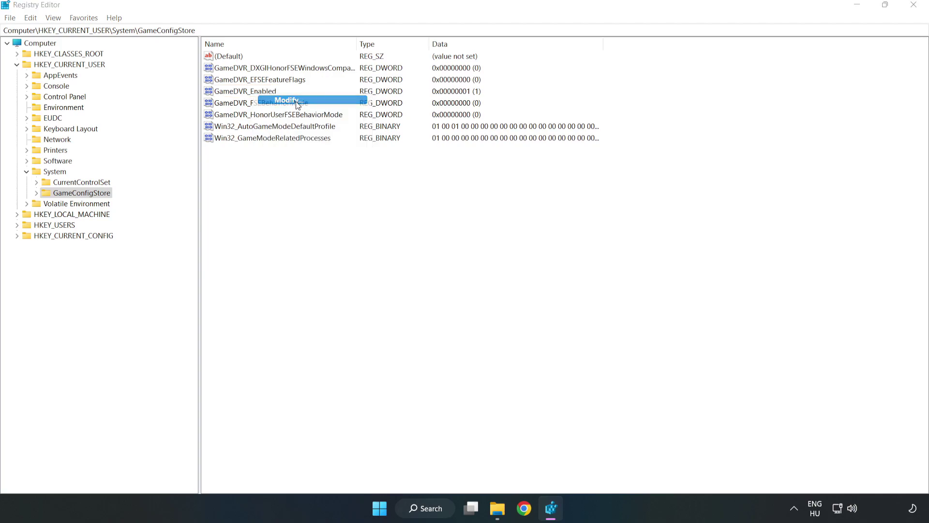
{"action": "left_click_drag", "start_coordinate": [189, 66], "coordinate": [518, 198]}
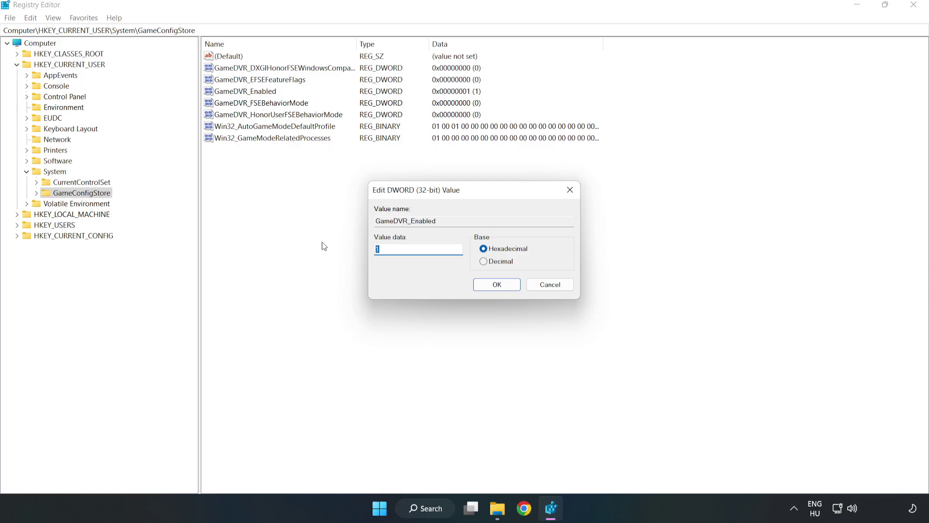
{"action": "type", "text": "0"}
{"action": "left_click", "coordinate": [497, 285]}
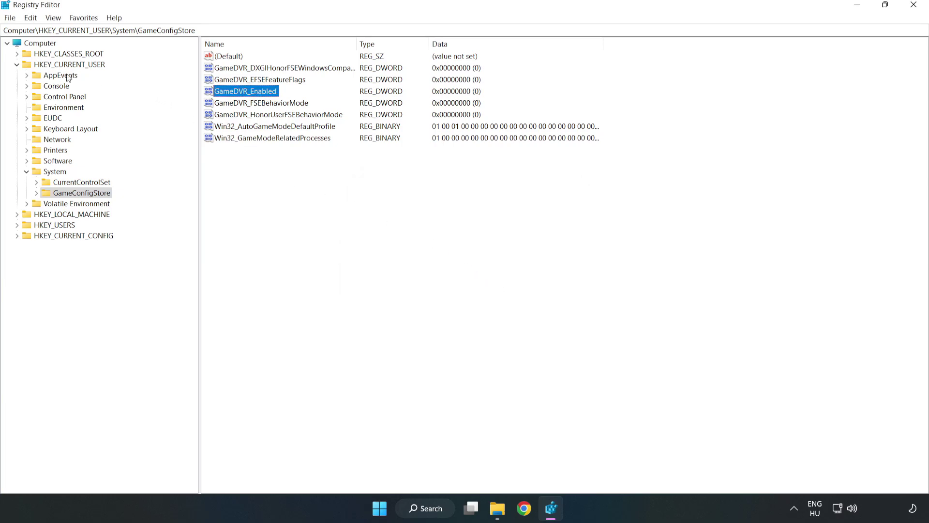
{"action": "left_click", "coordinate": [17, 65]}
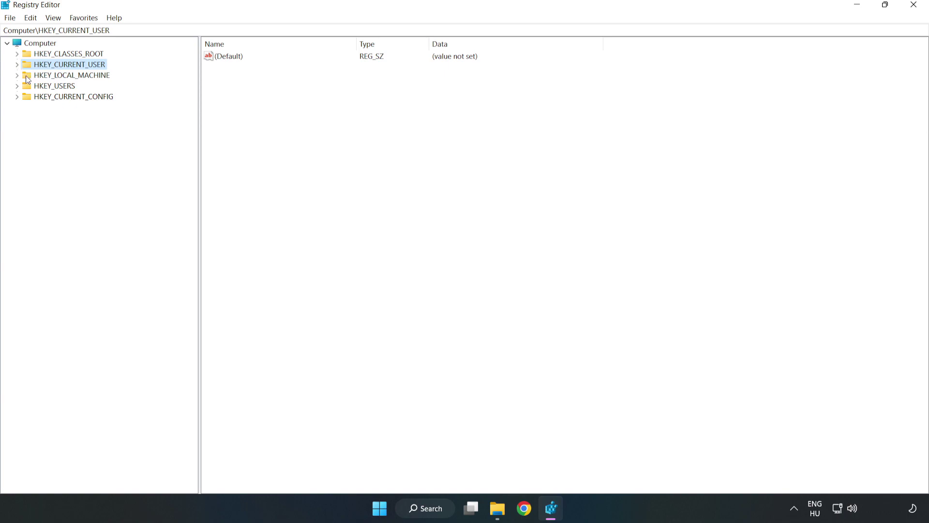
- Browse HKEY_LOCAL_MACHINE\SOFTWARE\Microsoft\PolicyManager\default\ApplicationManagement to the AllowGameDVR key, showing value 1
{"action": "double_click", "coordinate": [23, 76]}
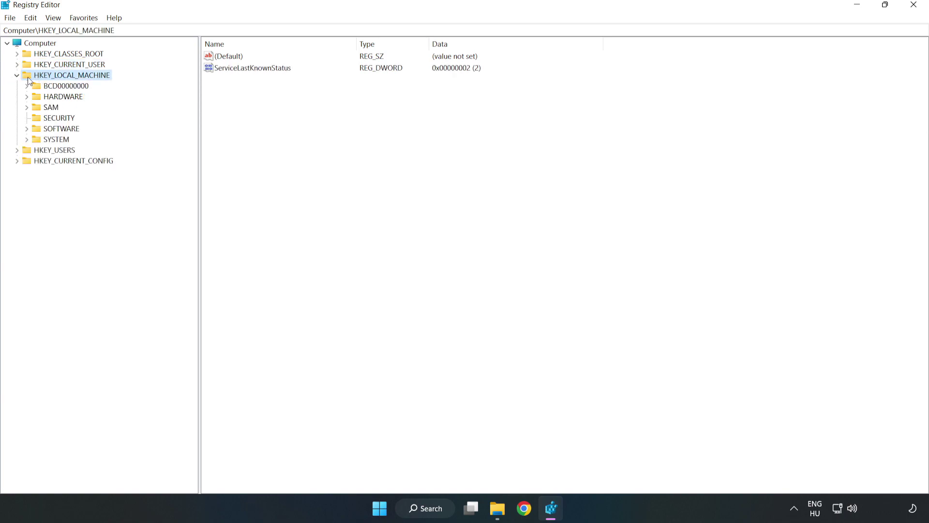
{"action": "left_click", "coordinate": [27, 129]}
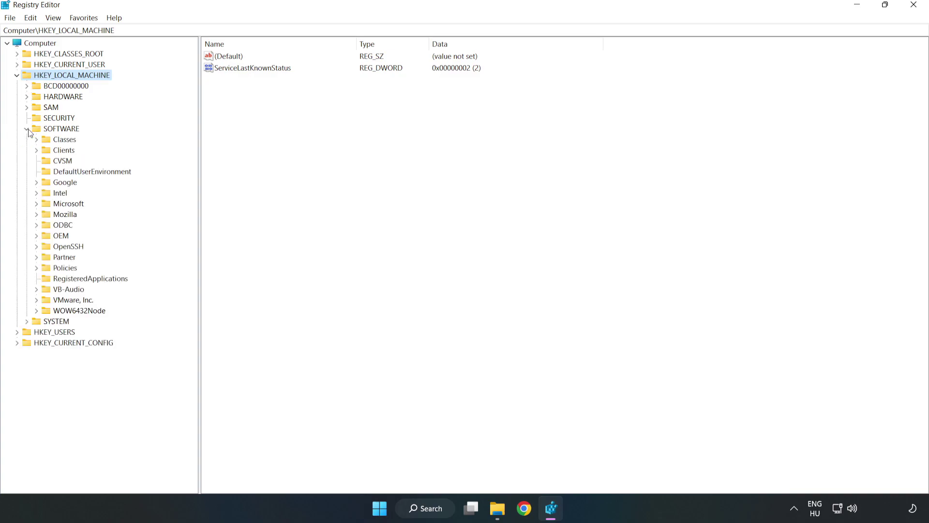
{"action": "left_click", "coordinate": [36, 204]}
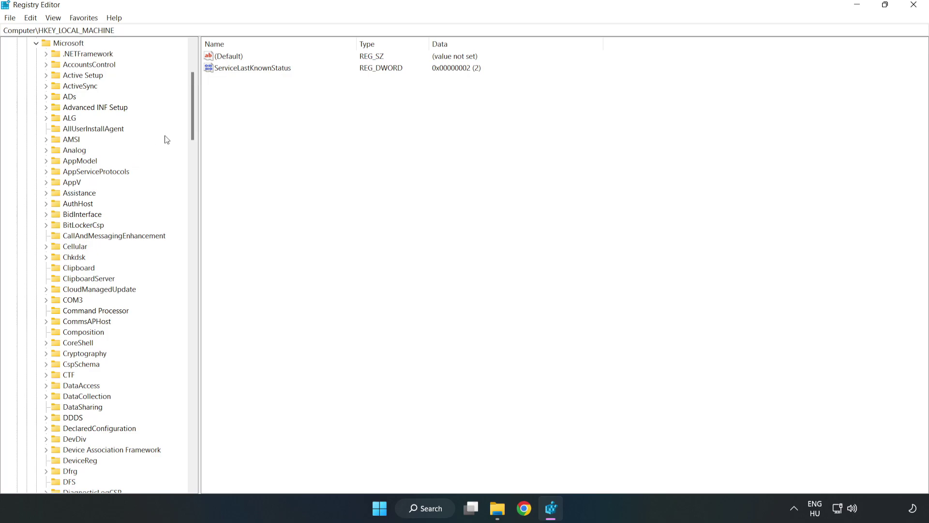
{"action": "left_click_drag", "start_coordinate": [191, 124], "coordinate": [212, 345]}
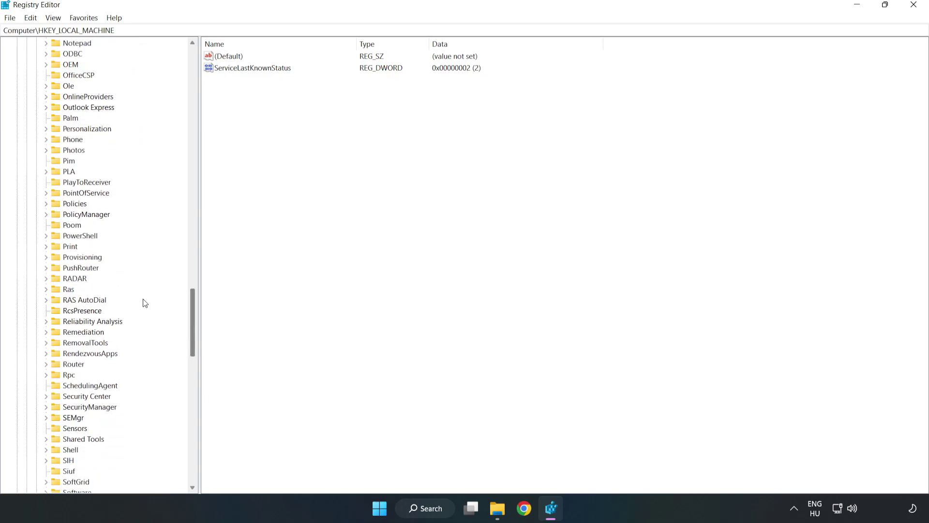
{"action": "left_click", "coordinate": [46, 215]}
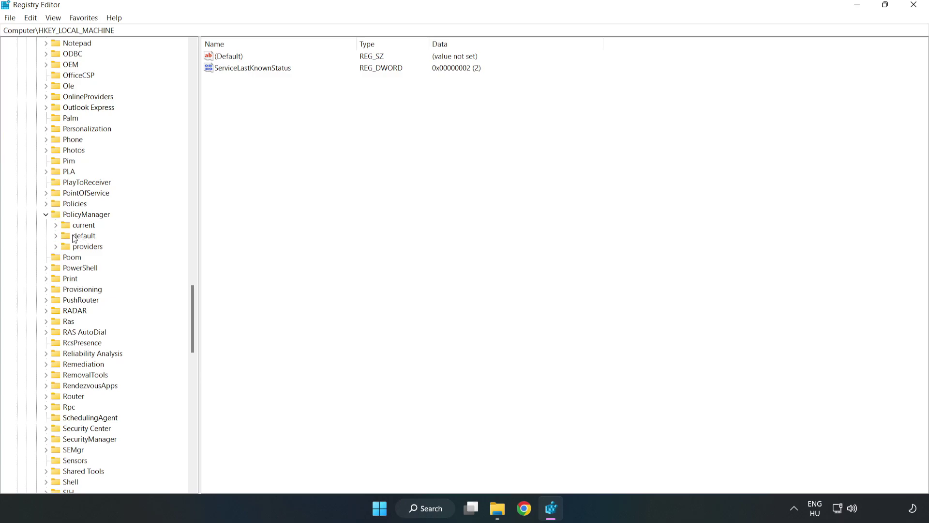
{"action": "left_click", "coordinate": [56, 237]}
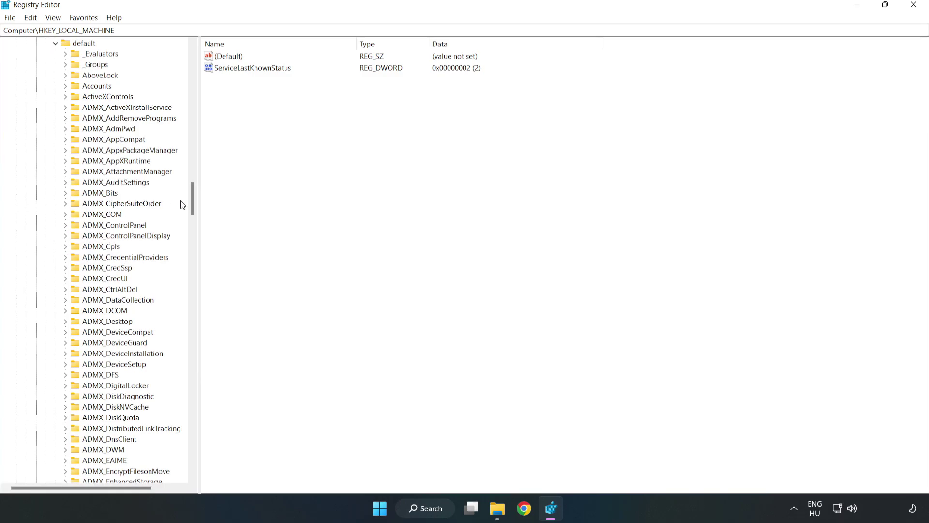
{"action": "left_click_drag", "start_coordinate": [192, 198], "coordinate": [188, 307]}
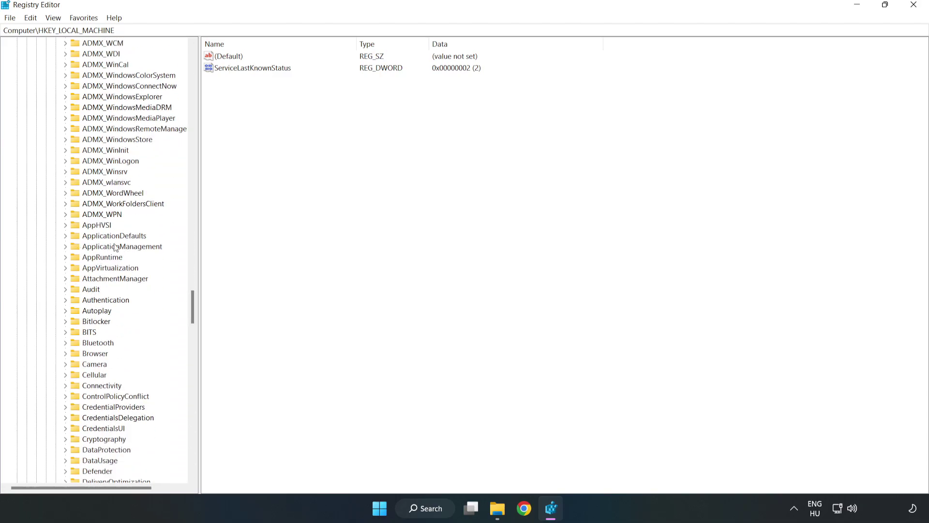
{"action": "left_click", "coordinate": [66, 247]}
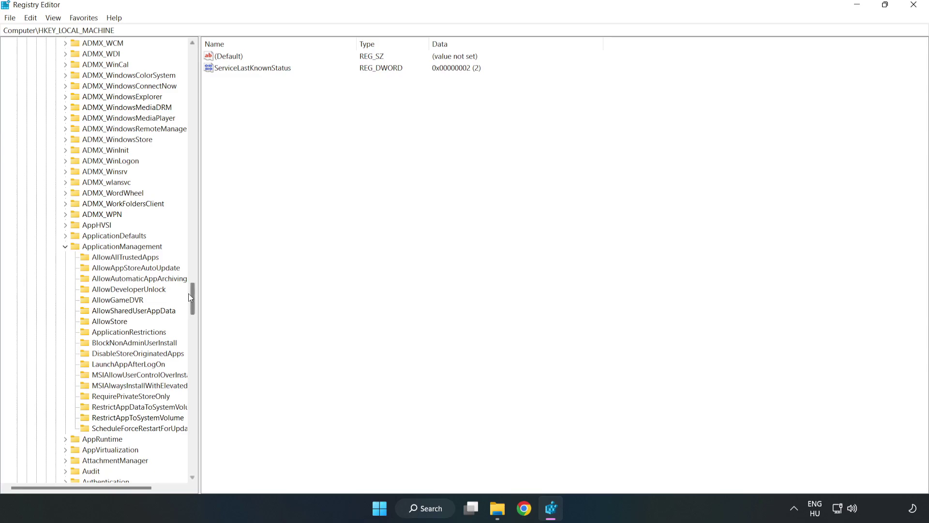
{"action": "left_click", "coordinate": [108, 300]}
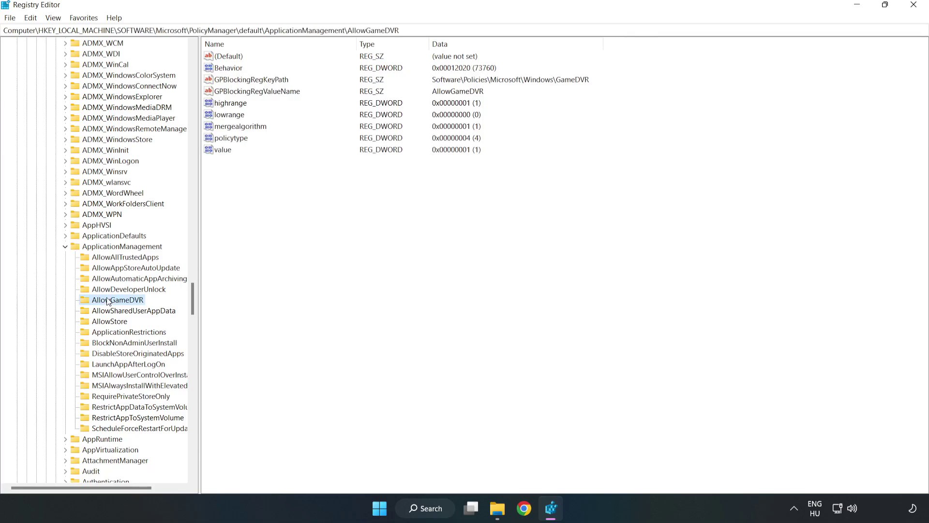
- Change AllowGameDVR's 'value' entry from 1 to 0, then close Registry Editor
{"action": "left_click", "coordinate": [218, 150]}
{"action": "right_click", "coordinate": [230, 156]}
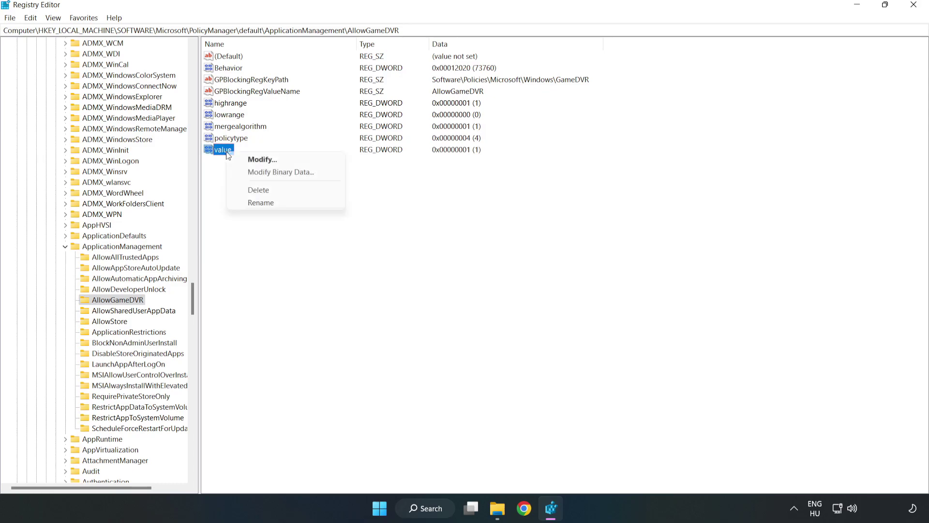
{"action": "left_click", "coordinate": [268, 163]}
{"action": "left_click_drag", "start_coordinate": [169, 57], "coordinate": [473, 192]}
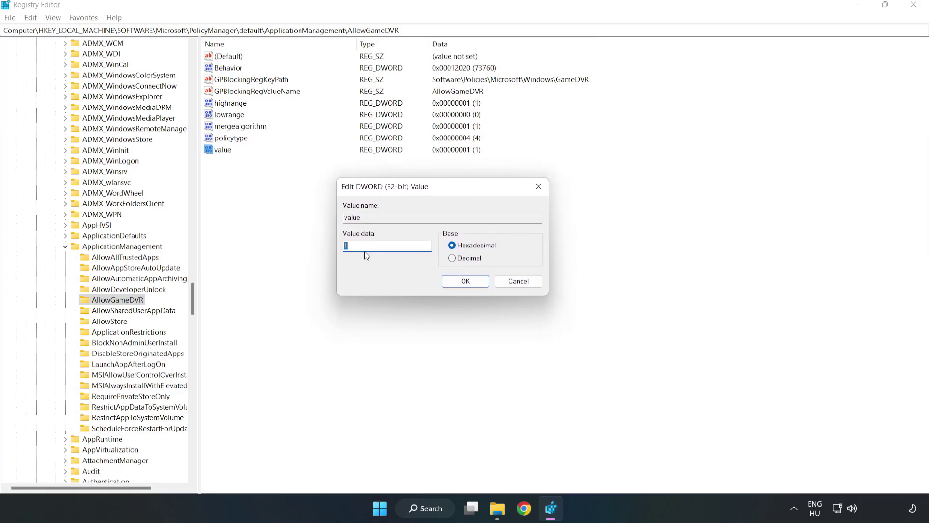
{"action": "key", "text": "BackSpace"}
{"action": "type", "text": "0"}
{"action": "left_click", "coordinate": [466, 281]}
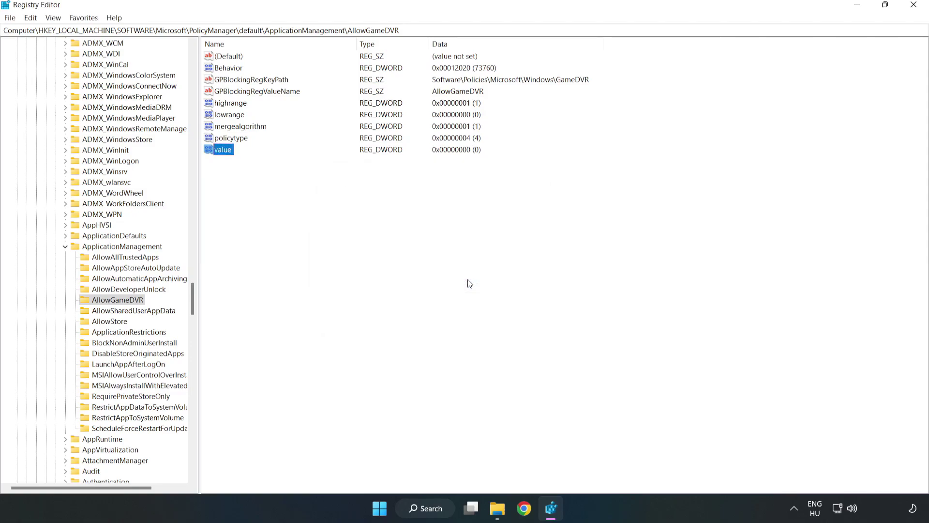
{"action": "left_click", "coordinate": [914, 6]}
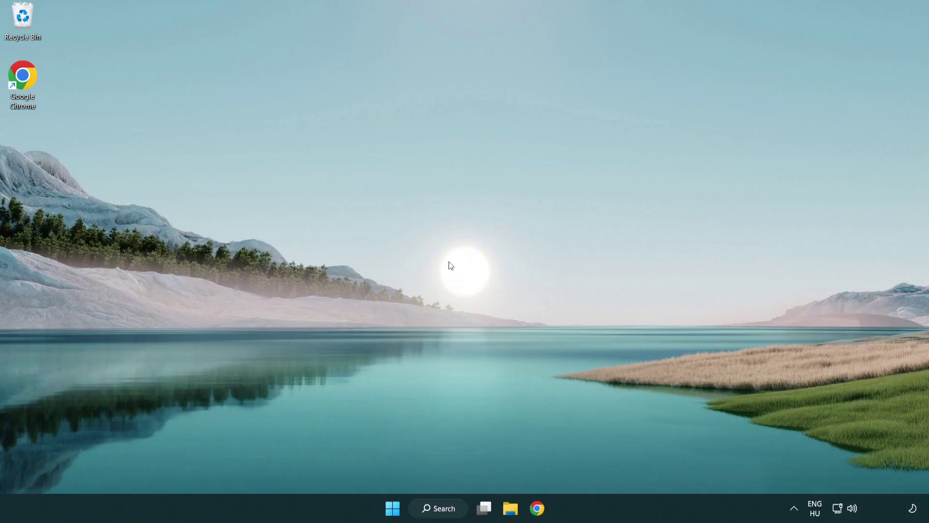
- In Chrome, download the DirectX End-User Runtime Web Installer and run dxwebsetup.exe
{"action": "left_click", "coordinate": [540, 512]}
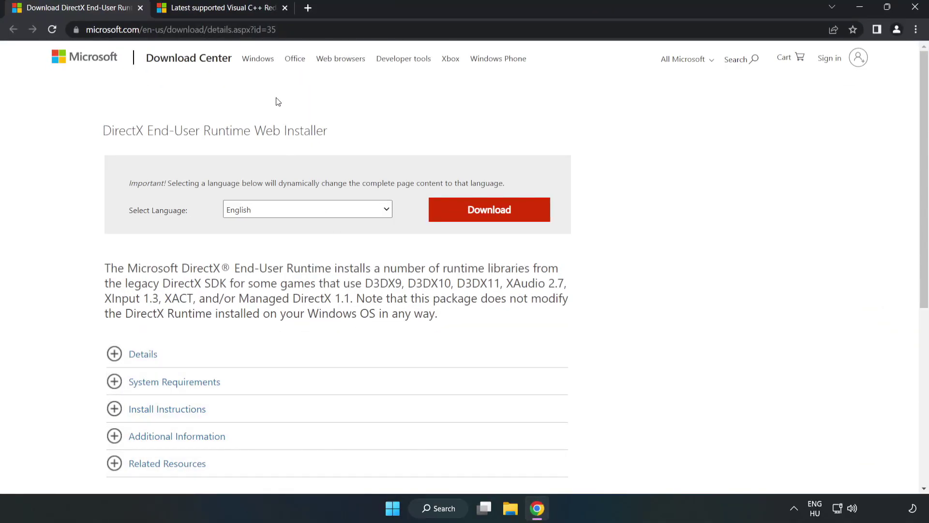
{"action": "left_click_drag", "start_coordinate": [232, 29], "coordinate": [306, 28]}
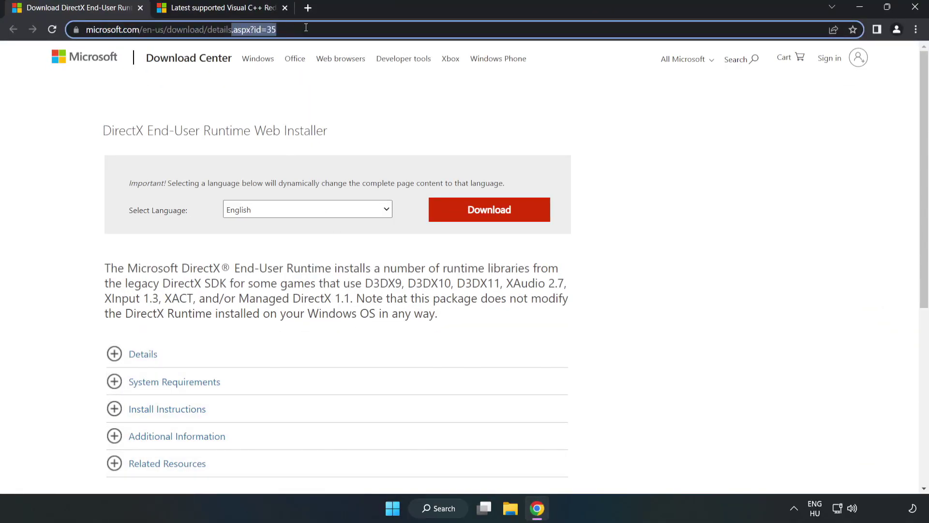
{"action": "left_click", "coordinate": [306, 27]}
{"action": "left_click", "coordinate": [378, 115]}
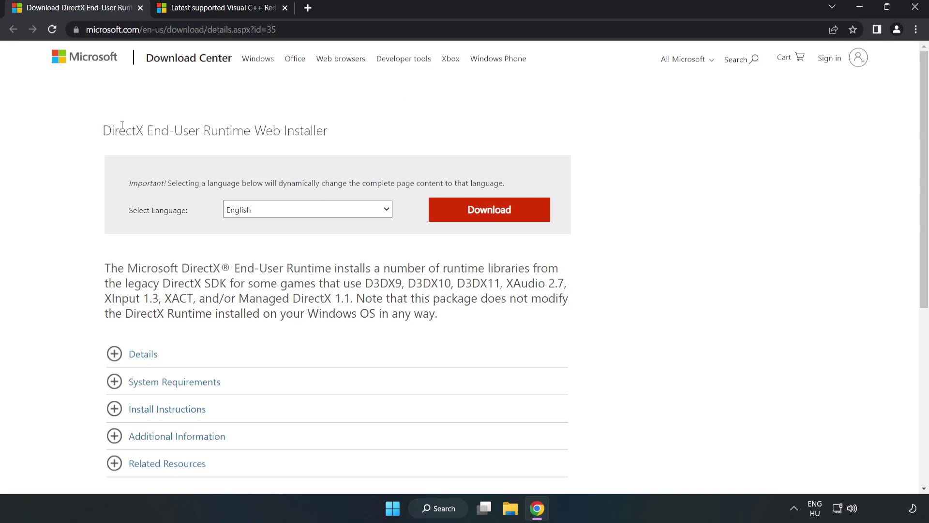
{"action": "left_click", "coordinate": [495, 220]}
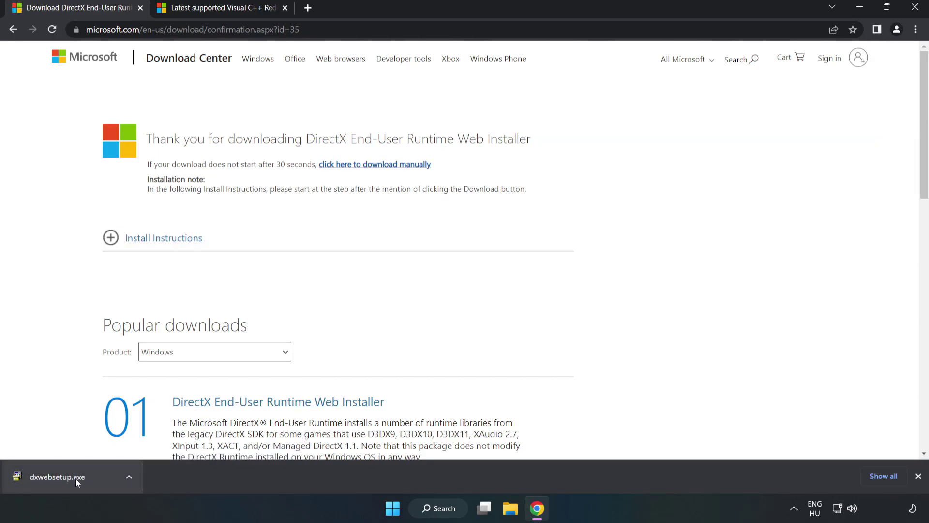
{"action": "left_click", "coordinate": [94, 479]}
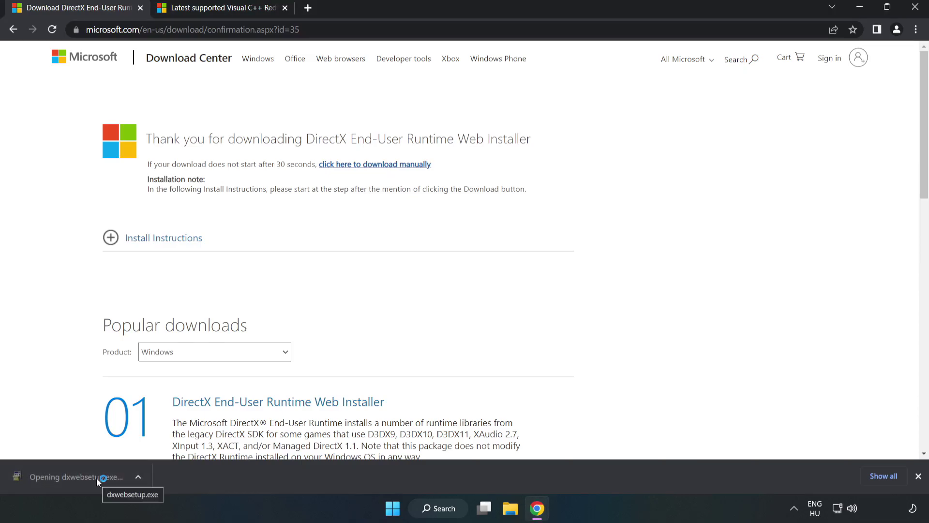
{"action": "left_click_drag", "start_coordinate": [209, 89], "coordinate": [459, 149]}
- Accept the DirectX license, decline the Bing Bar, install, and finish the wizard
{"action": "left_click_drag", "start_coordinate": [598, 229], "coordinate": [598, 271]}
{"action": "left_click", "coordinate": [424, 298]}
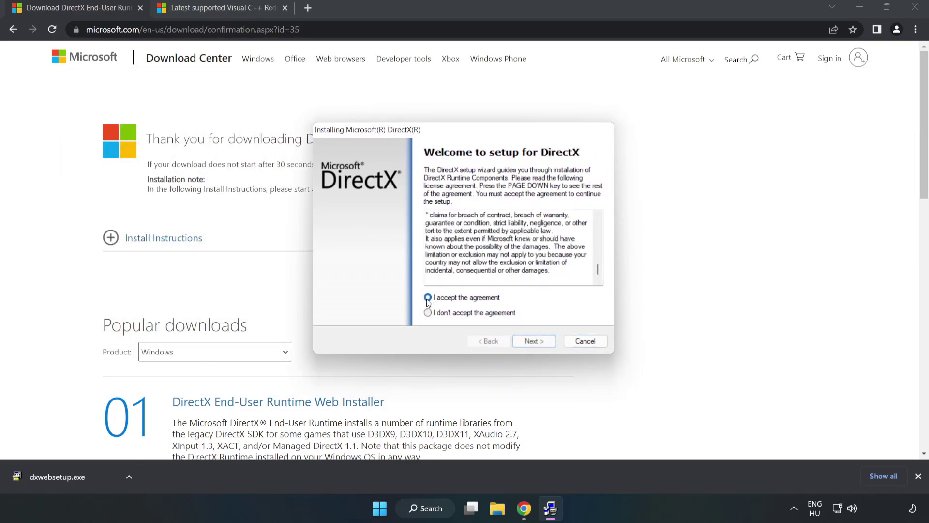
{"action": "left_click", "coordinate": [537, 341]}
{"action": "left_click", "coordinate": [420, 255]}
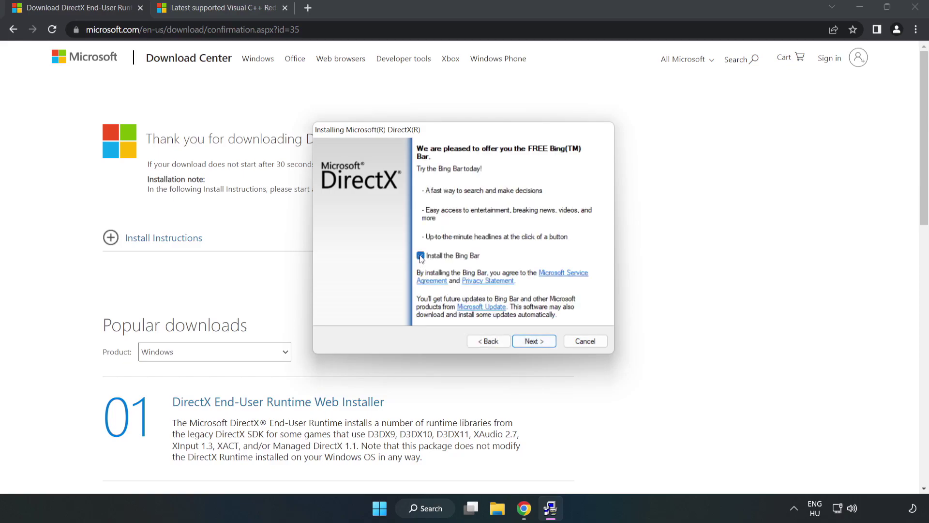
{"action": "left_click", "coordinate": [534, 342]}
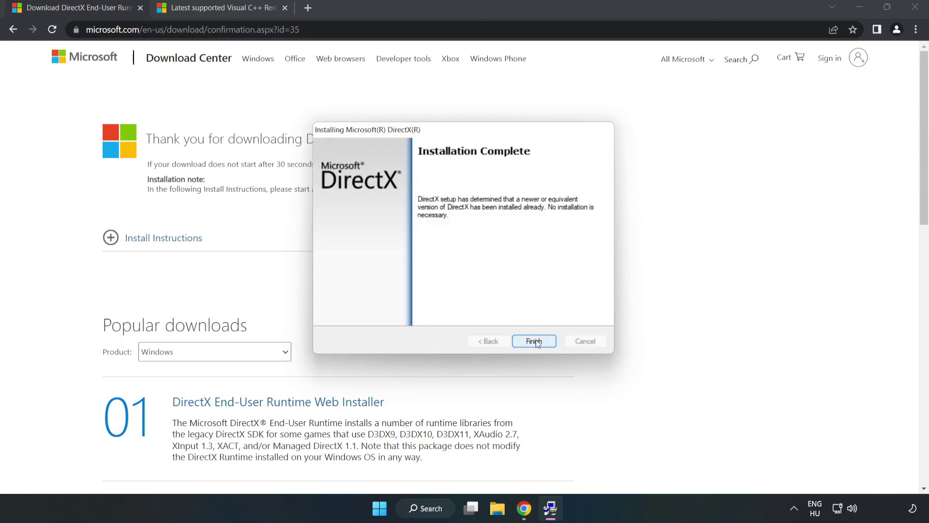
{"action": "left_click", "coordinate": [535, 341]}
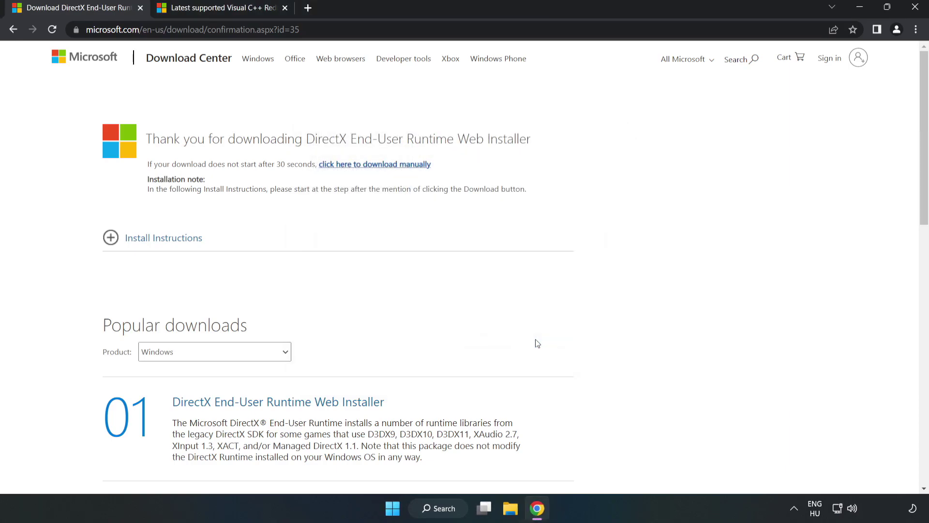